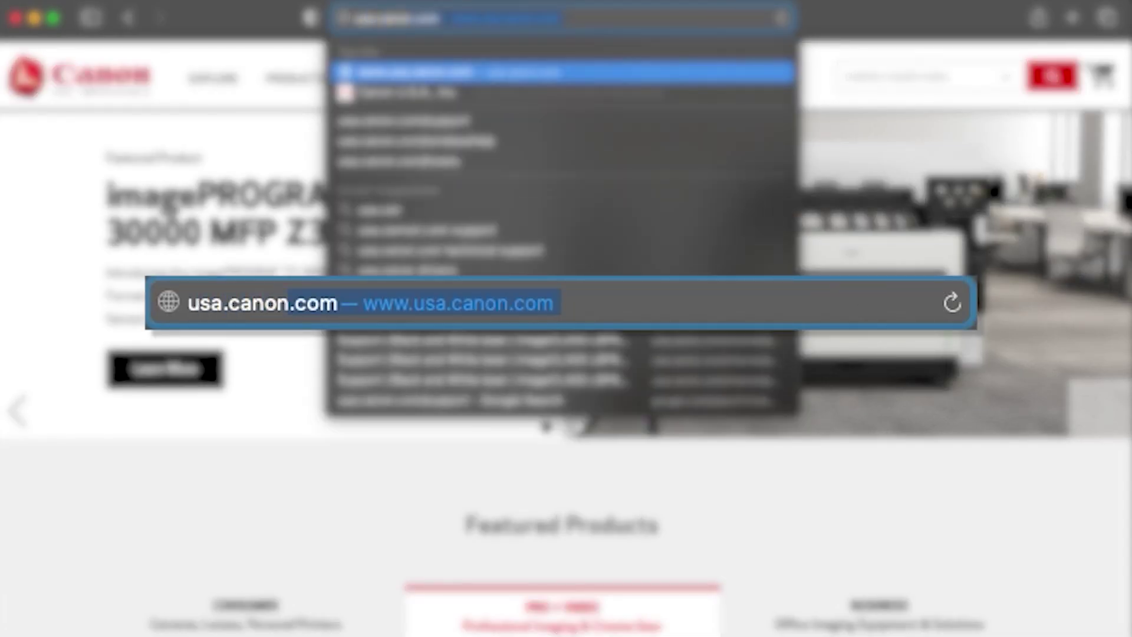
On usa.canon.com/support, search 'LBP6230dw' and open the imageCLASS LBP6230dw product page
text(/support)
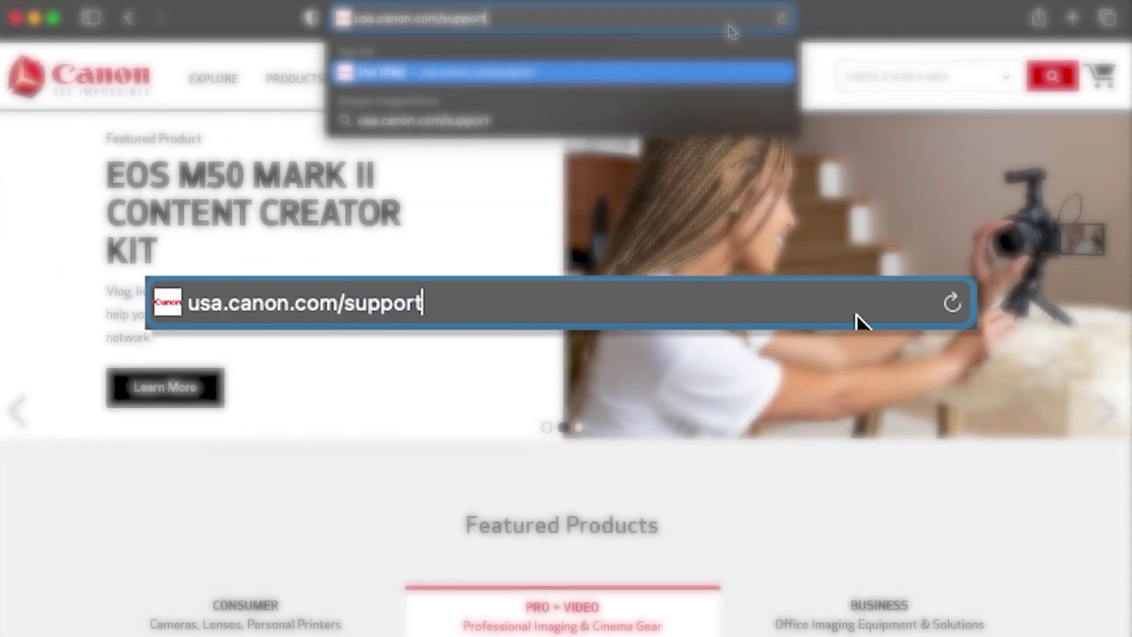
click(715, 75)
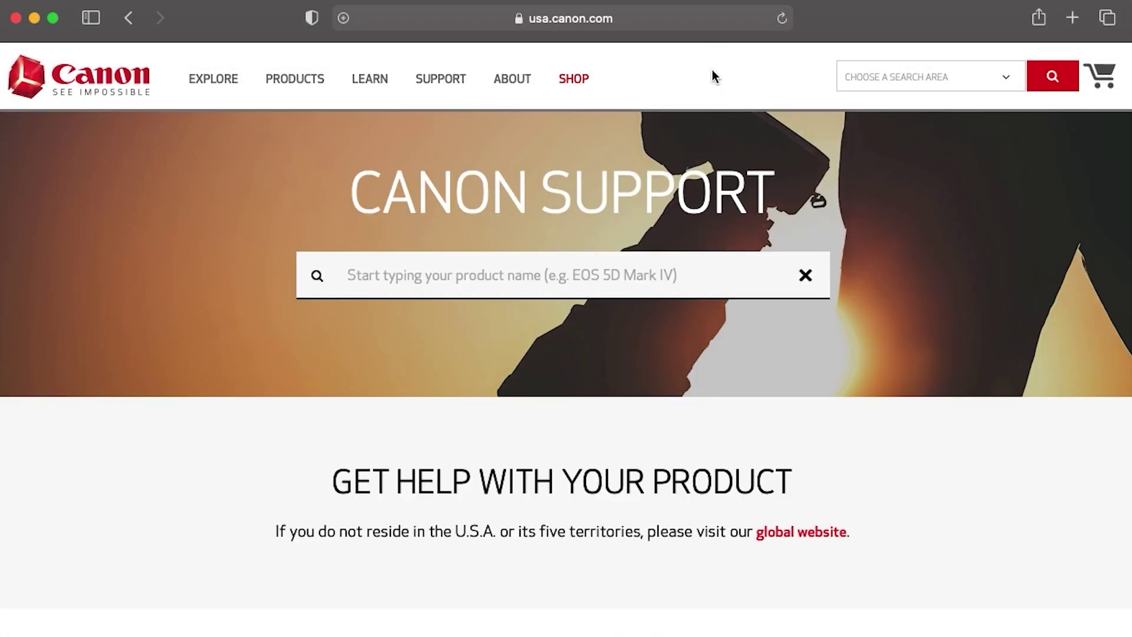
click(718, 268)
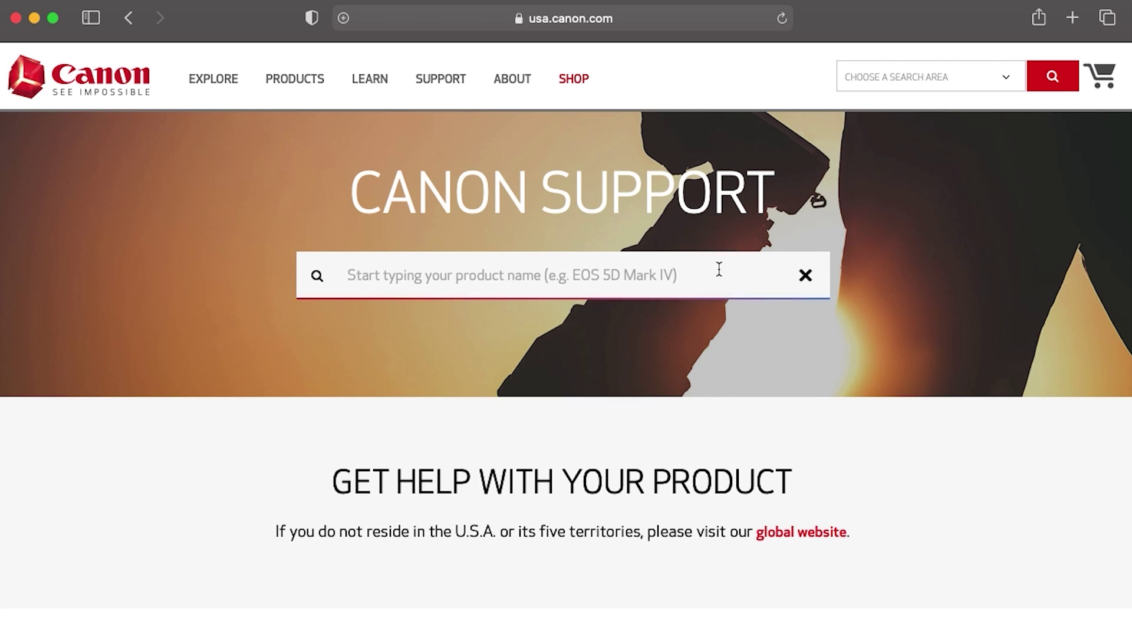
text(LBP)
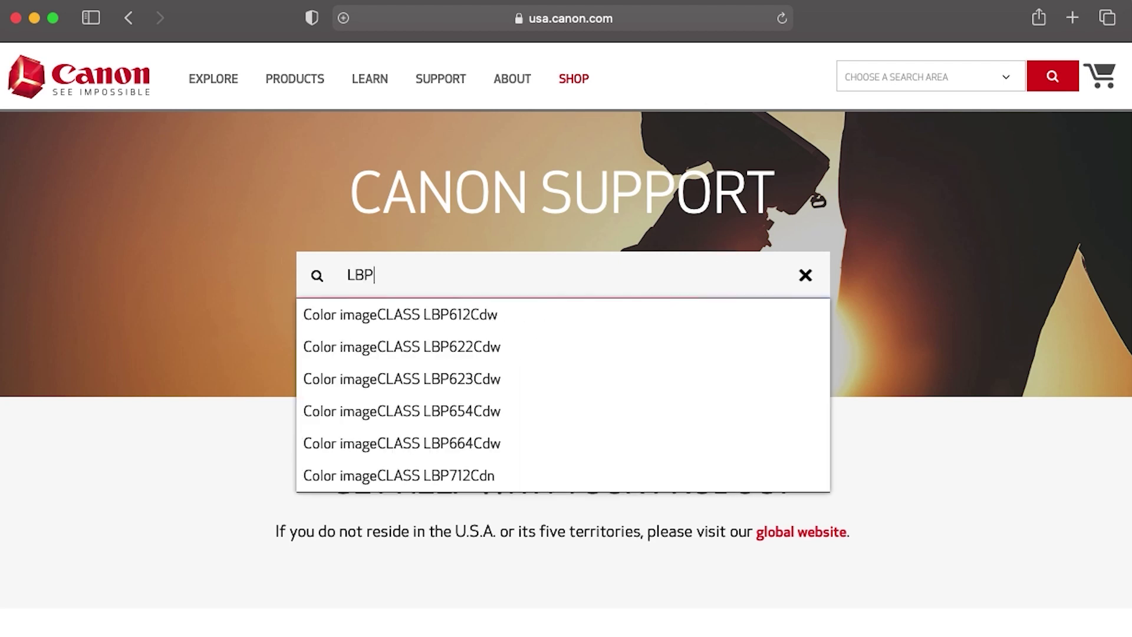
text(6230dw)
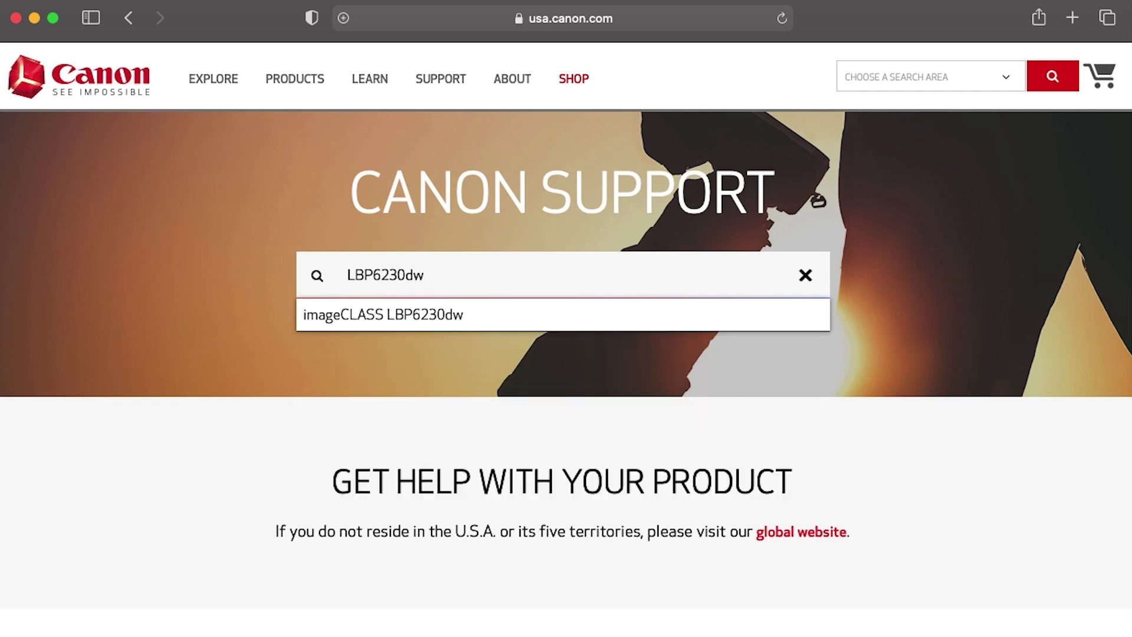
click(707, 313)
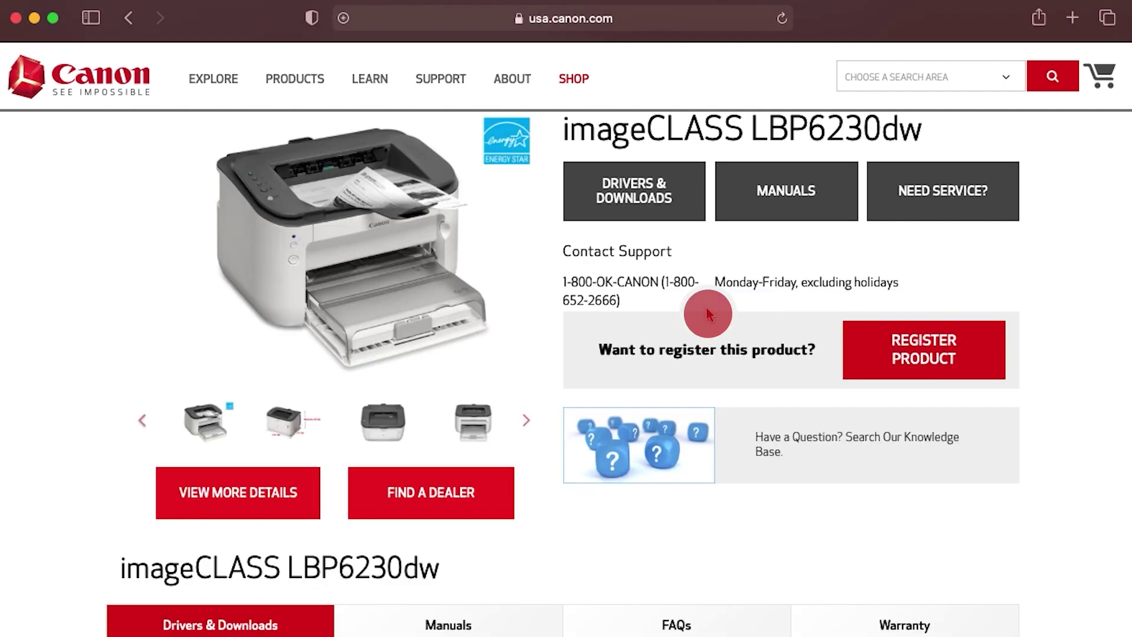
From Drivers & Downloads, download UFRII LT Printer Driver Ver.1.5.8 (mac-UFRIILT-CARPS2LBP-v158-00.dmg)
click(672, 207)
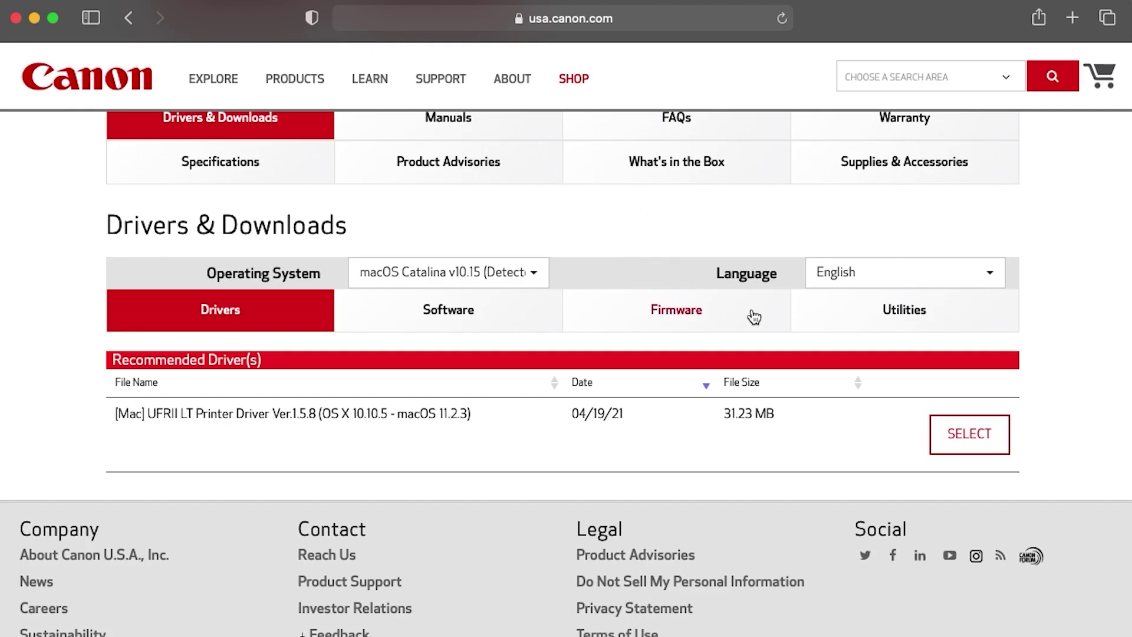
click(962, 436)
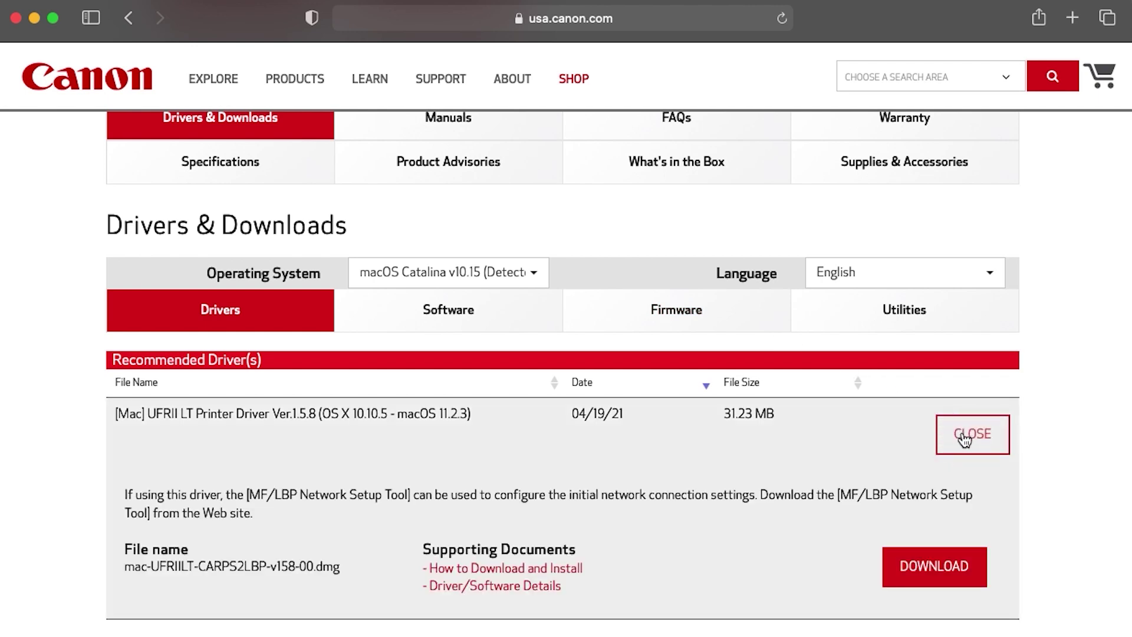
click(927, 563)
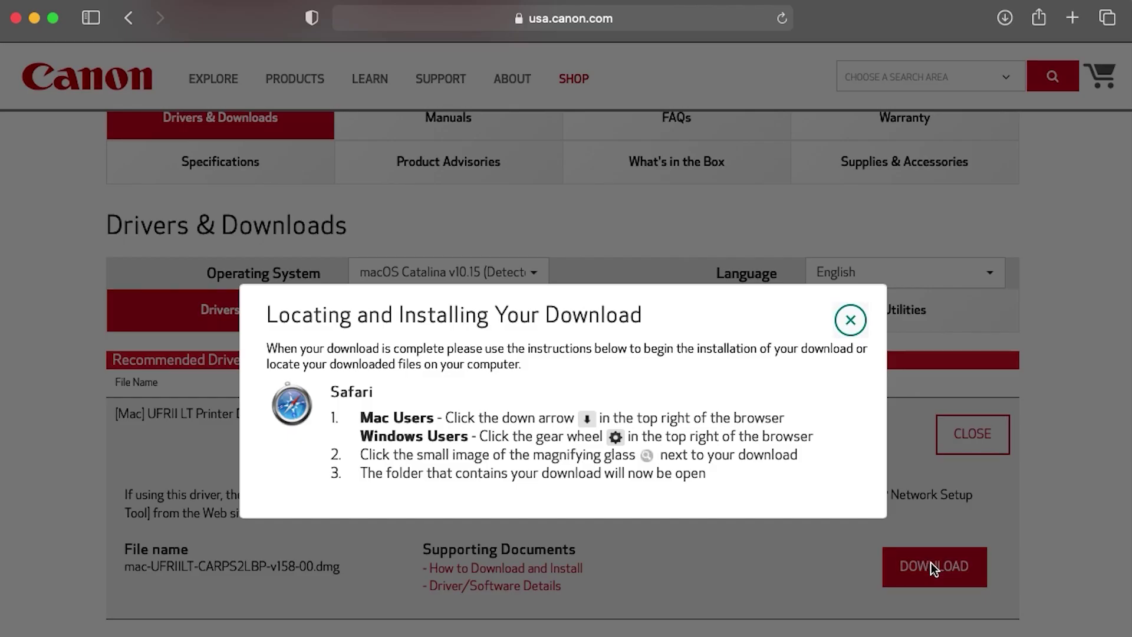
click(849, 320)
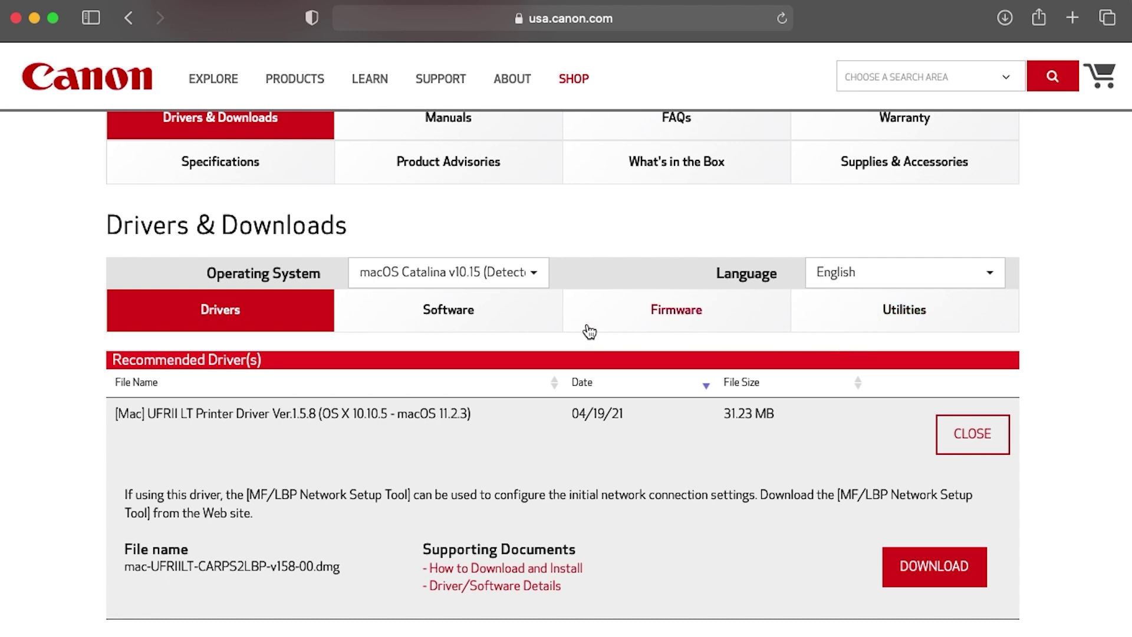
From the Software list, download MF/LBP Network Setup Tool Ver.2.33 (mac-nwst-v233.dmg)
click(525, 324)
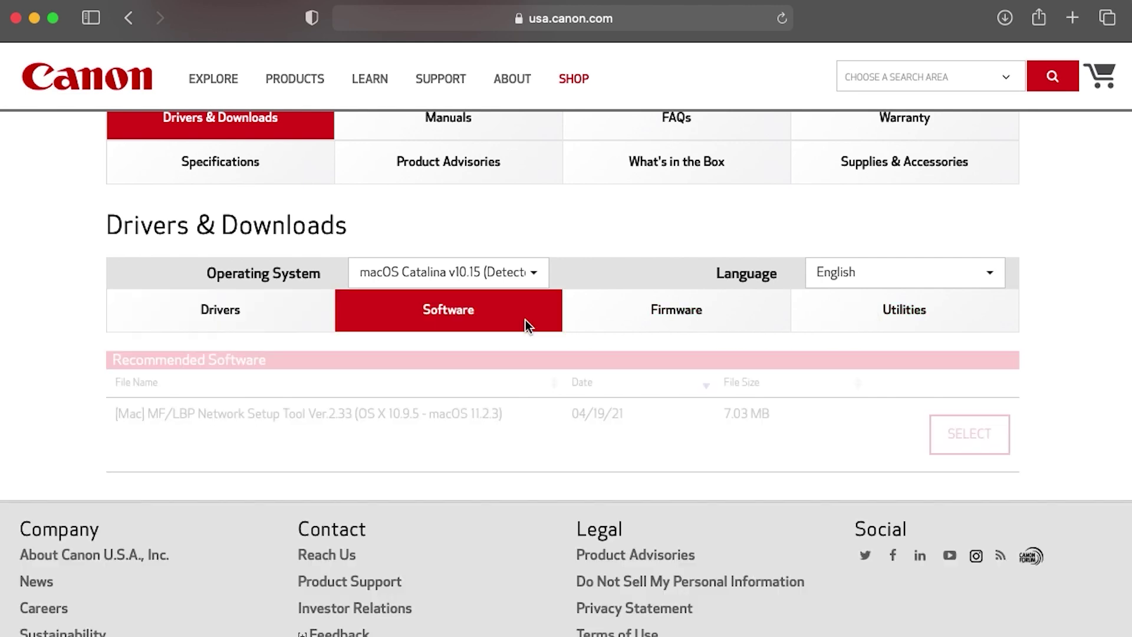
click(962, 435)
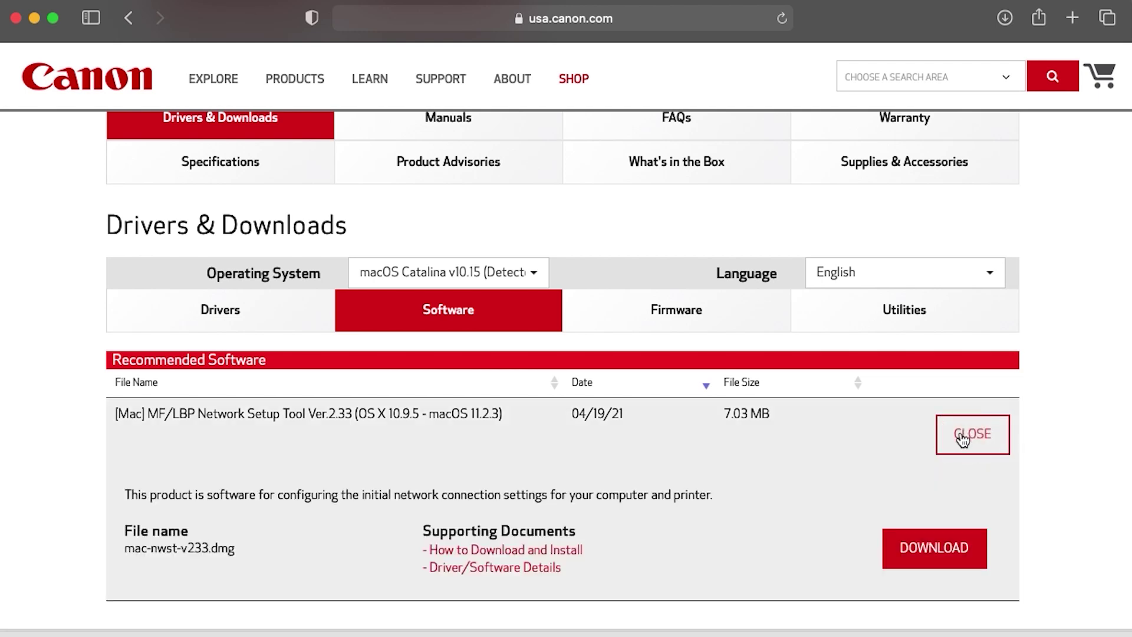
click(934, 546)
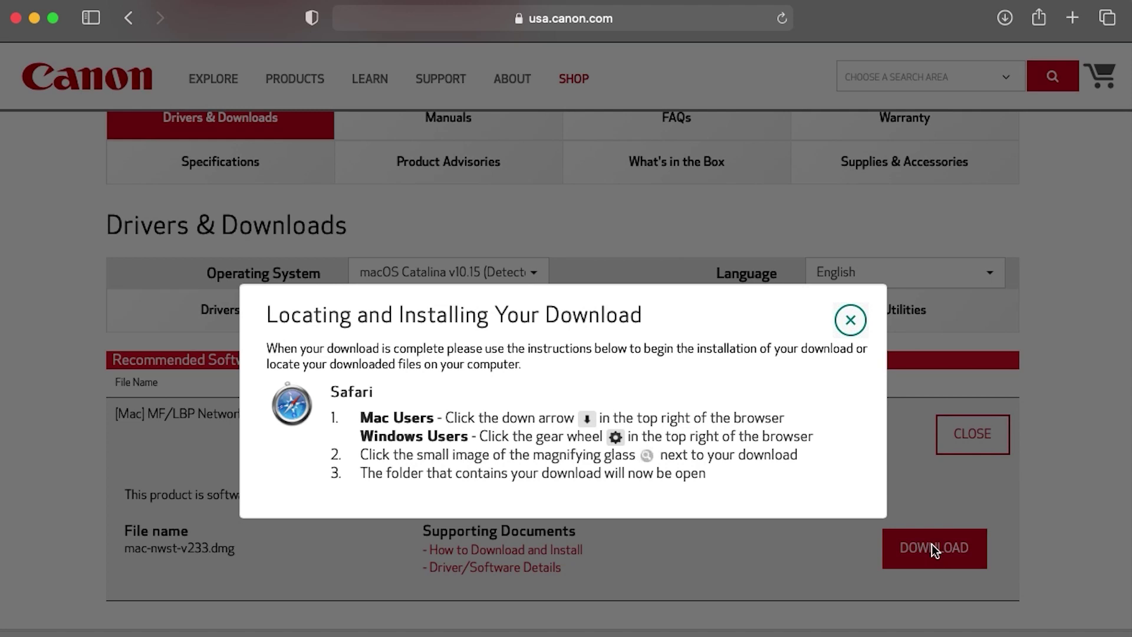
click(850, 320)
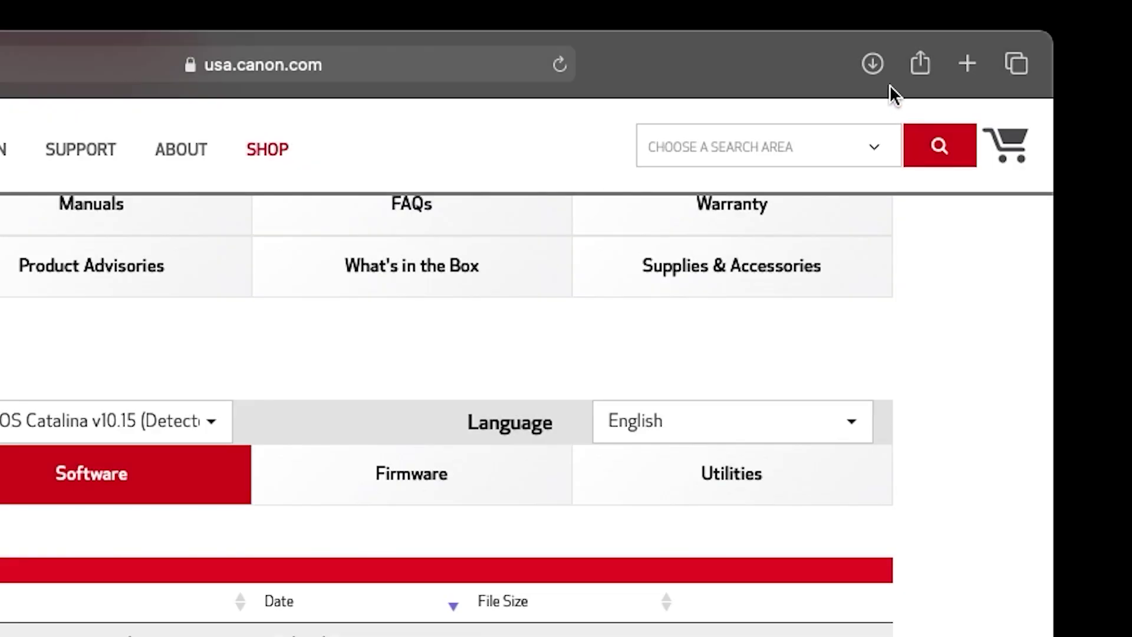
Mount mac-UFRIILT-CARPS2LBP-v158-00.dmg from Safari's downloads and select its installer package
click(1004, 17)
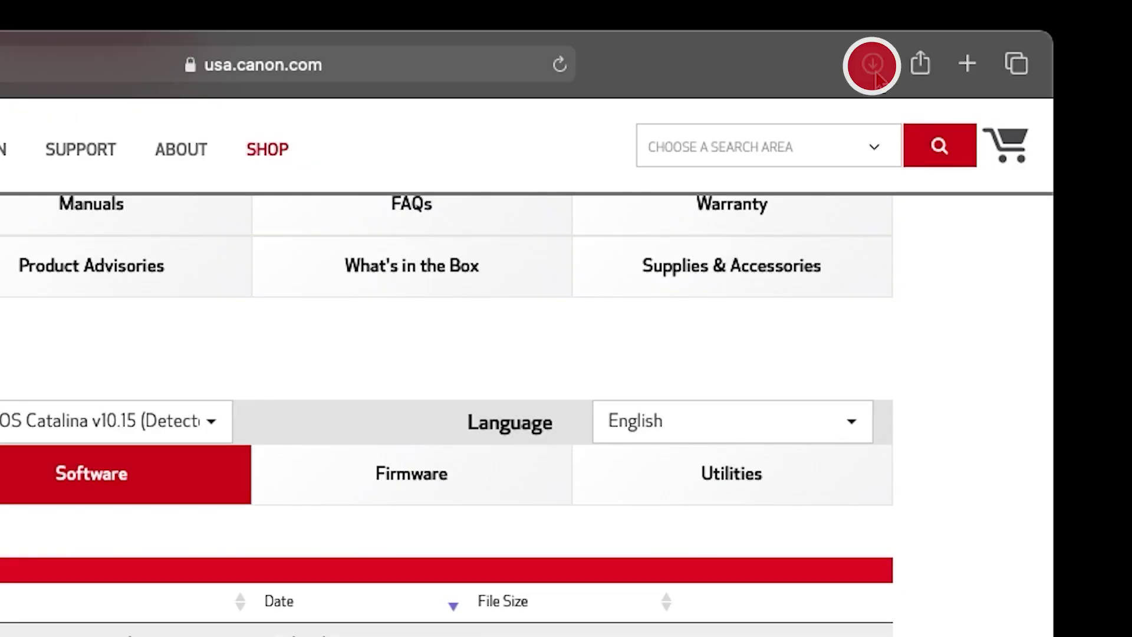
click(874, 262)
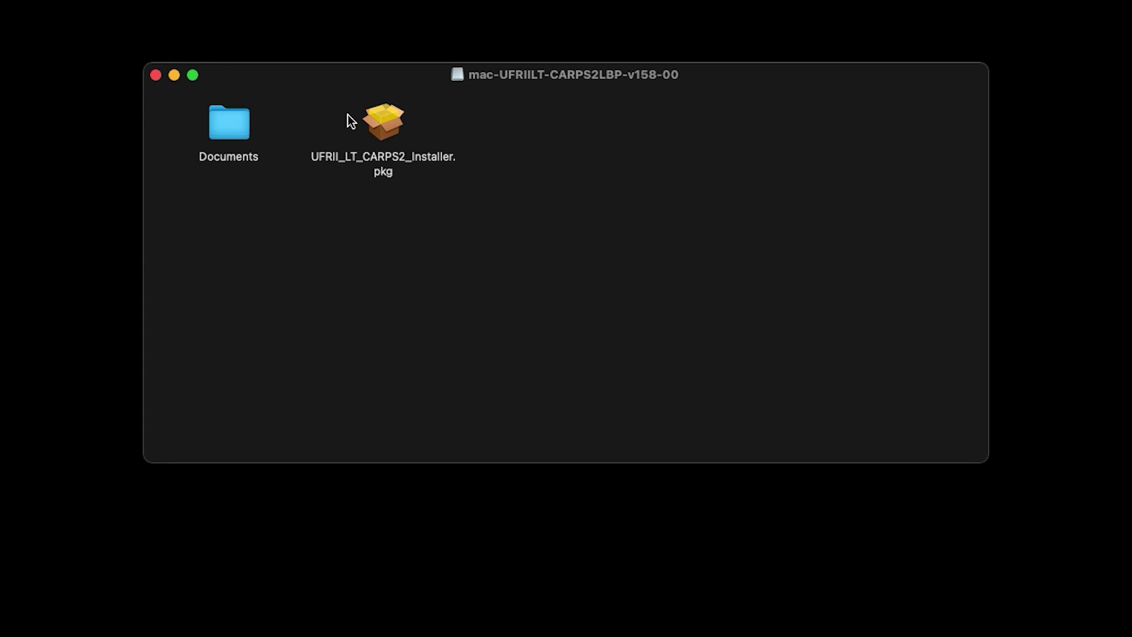
click(379, 126)
Run UFRII_LT_CARPS2_Installer.pkg, agree to the license, and begin the 62.6 MB Standard Install
double_click(379, 128)
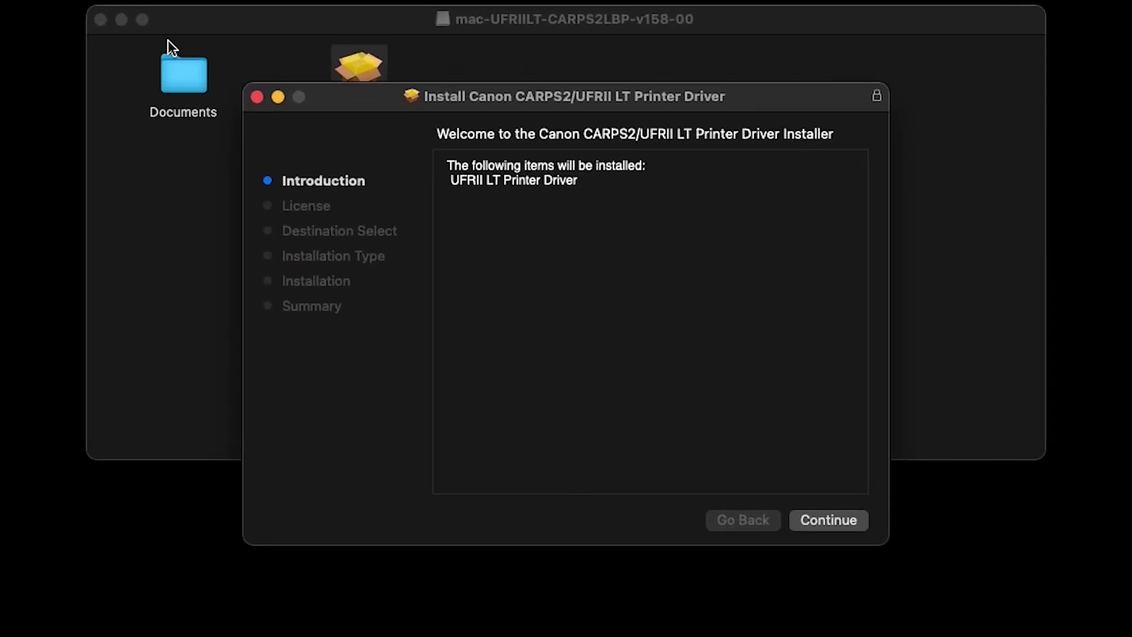
click(121, 19)
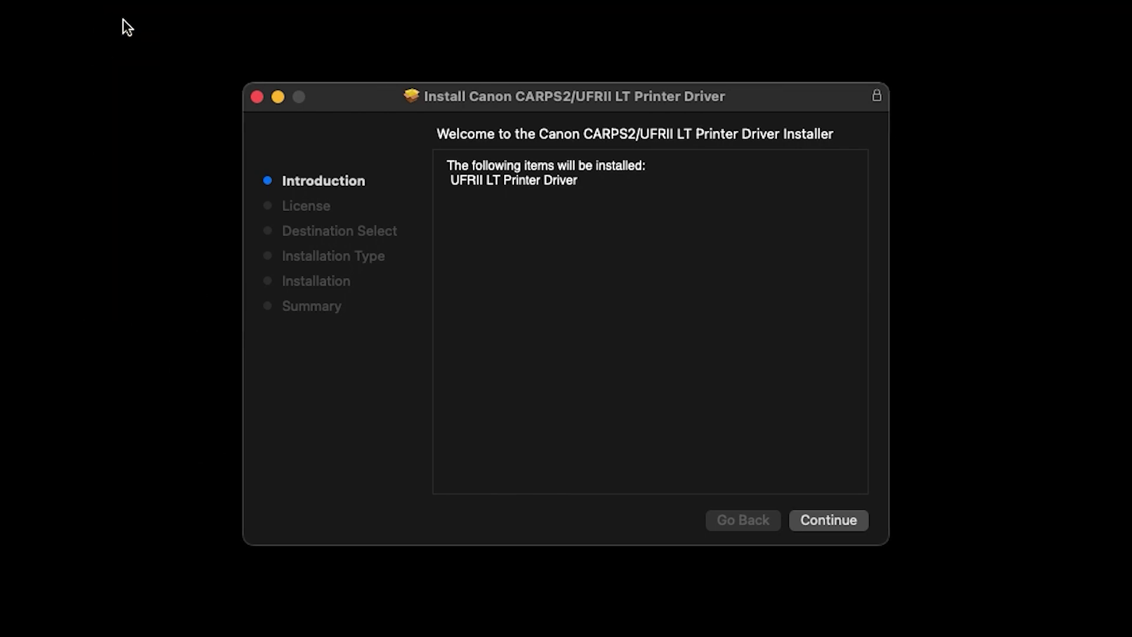
click(822, 521)
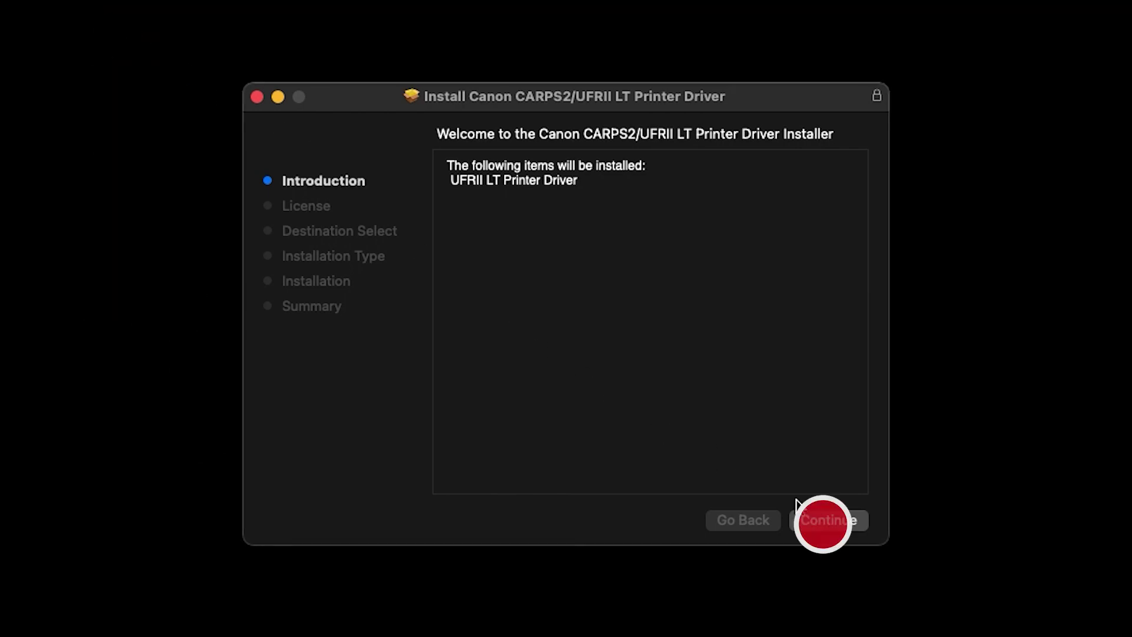
click(824, 525)
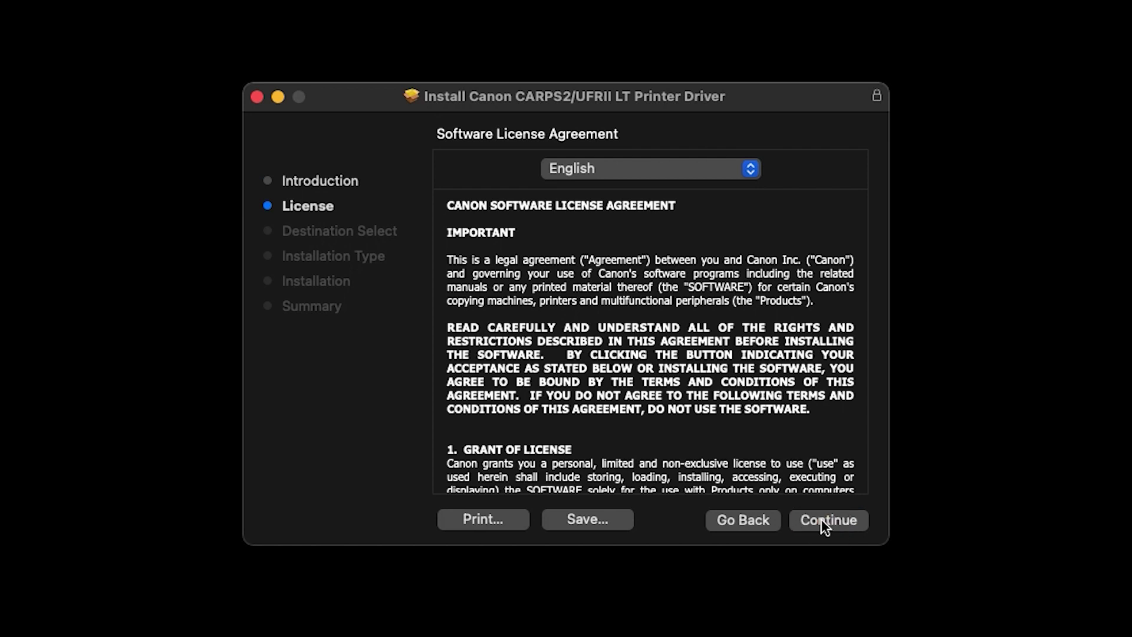
click(823, 521)
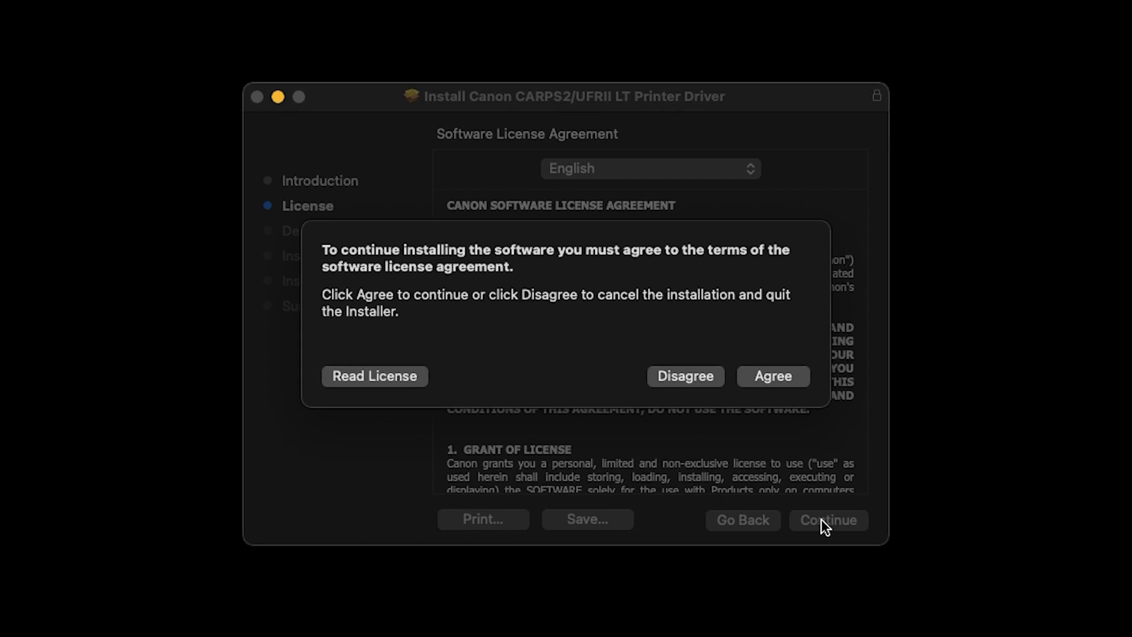
click(777, 377)
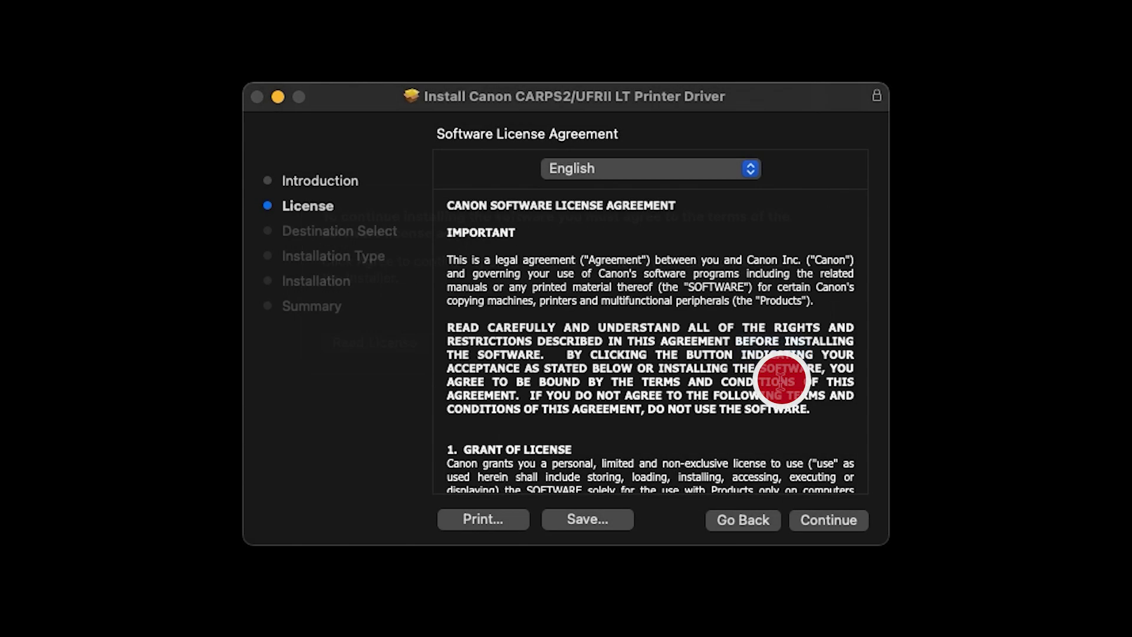
click(831, 521)
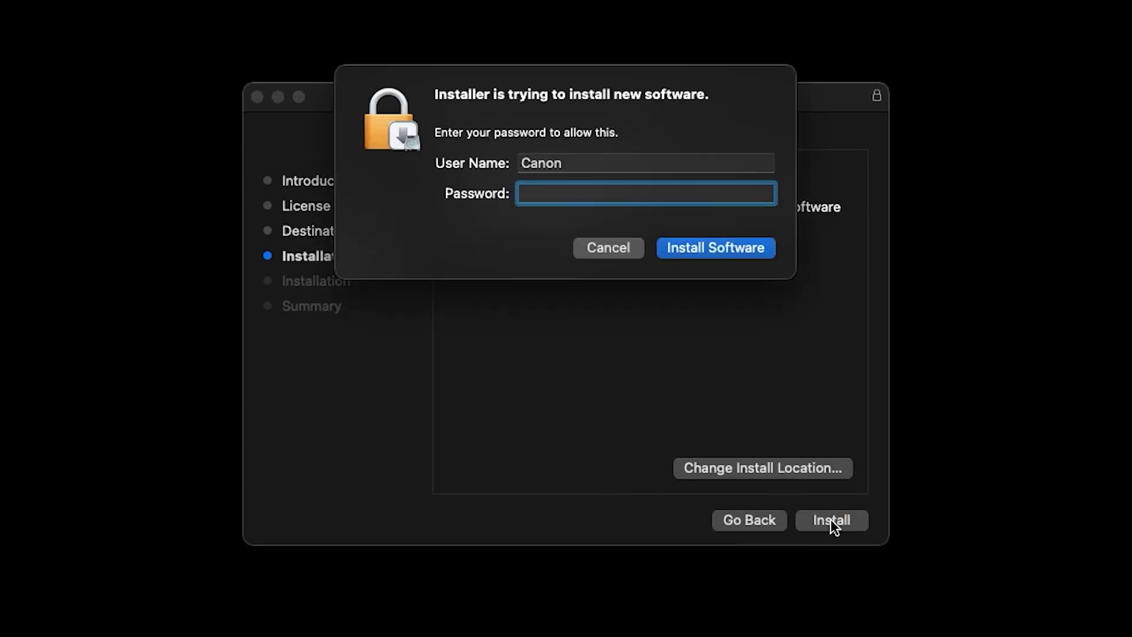
Authorize the install with the administrator password, then close the installer when it finishes
text(********)
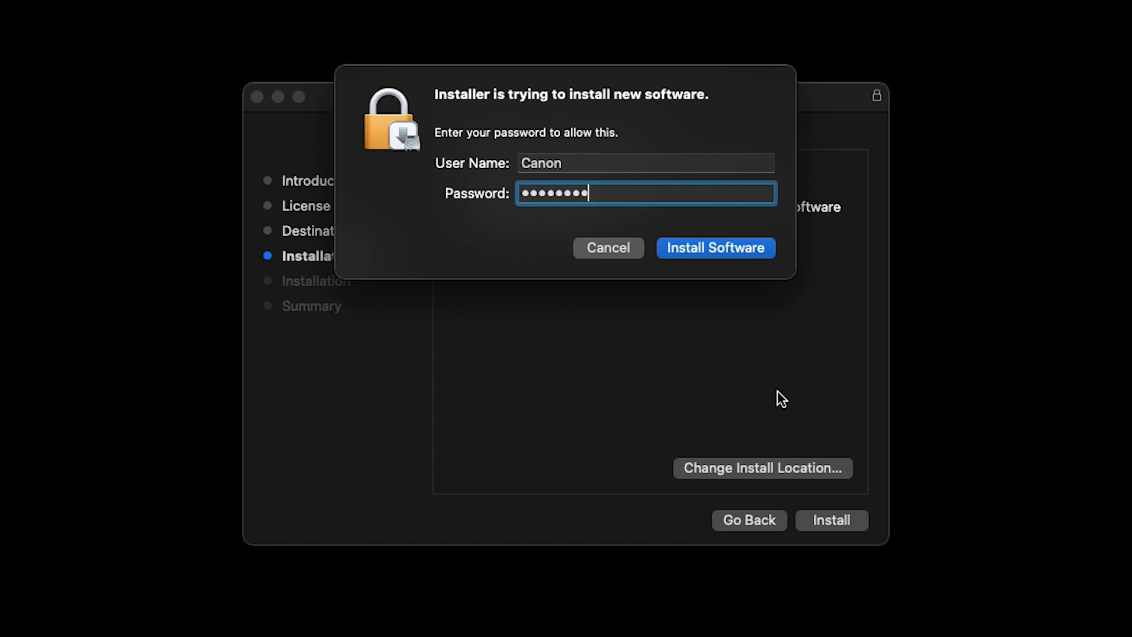
click(724, 251)
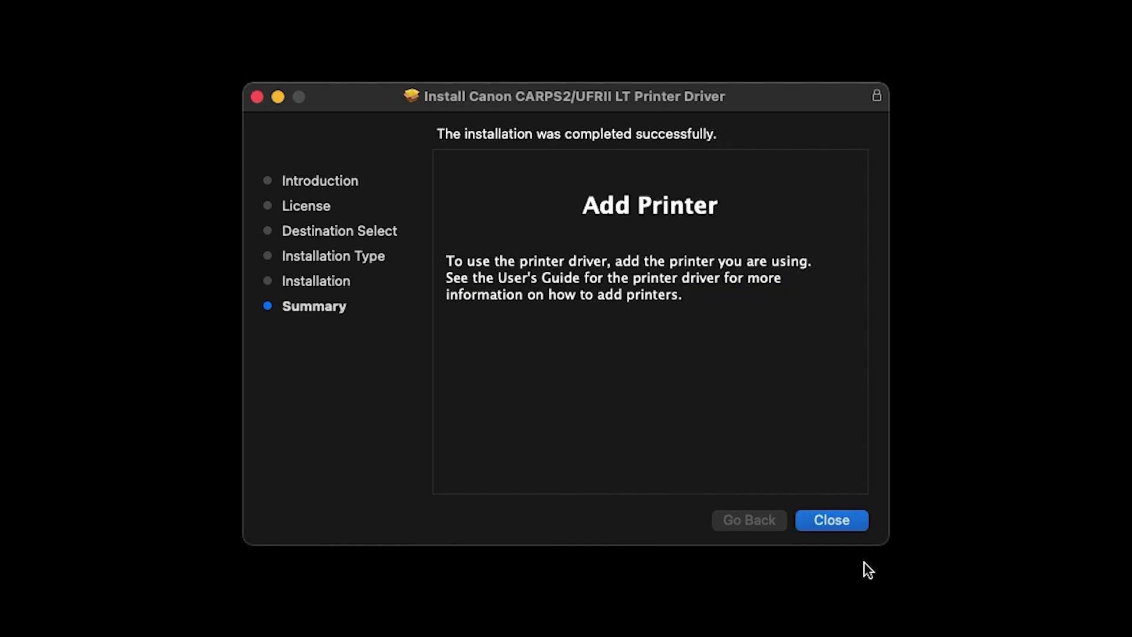
click(833, 520)
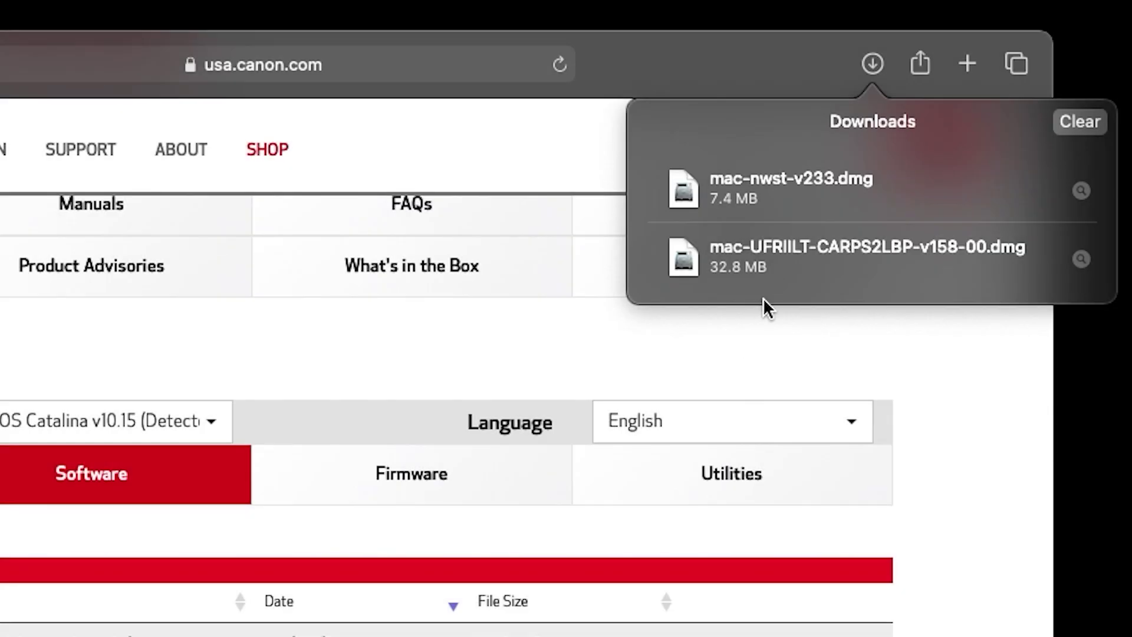
Mount mac-nwst-v233.dmg and launch the Canon MF/LBP Network Setup Tool from it
click(771, 198)
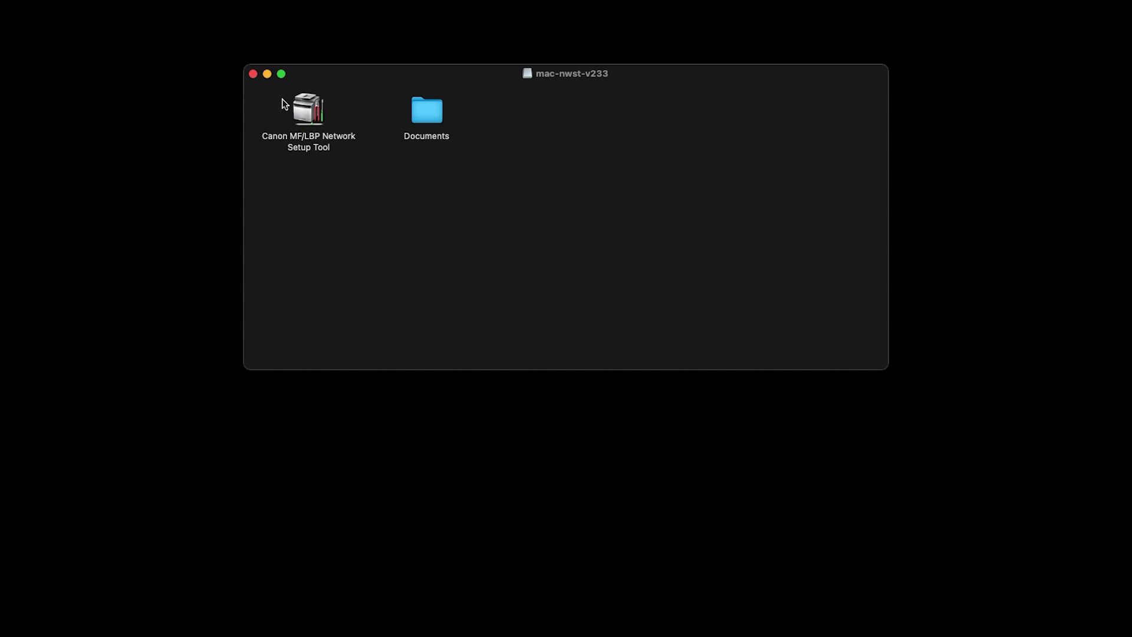
click(308, 111)
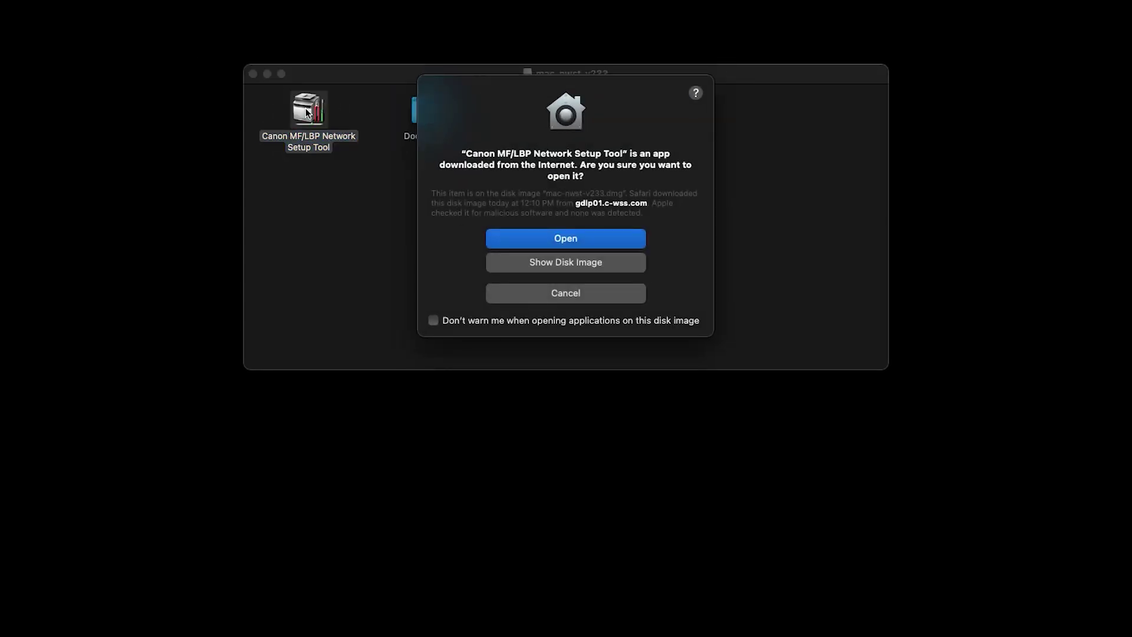
click(268, 74)
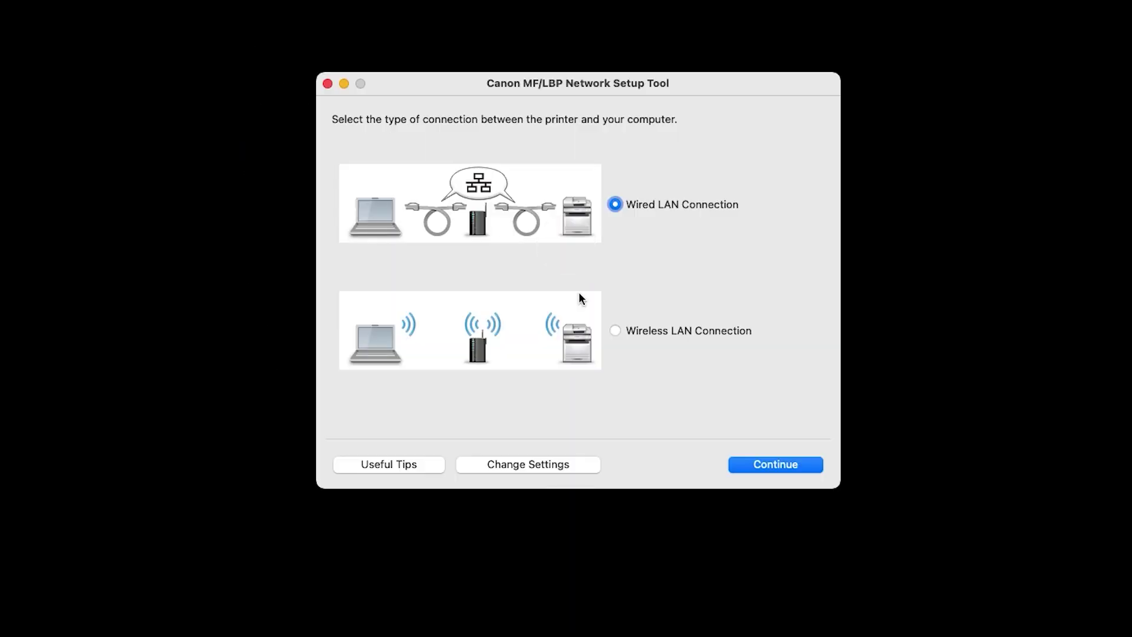
Pick Wireless LAN Connection, answer 'Yes, I want to configure', and continue with Easy Setup
click(614, 331)
click(774, 465)
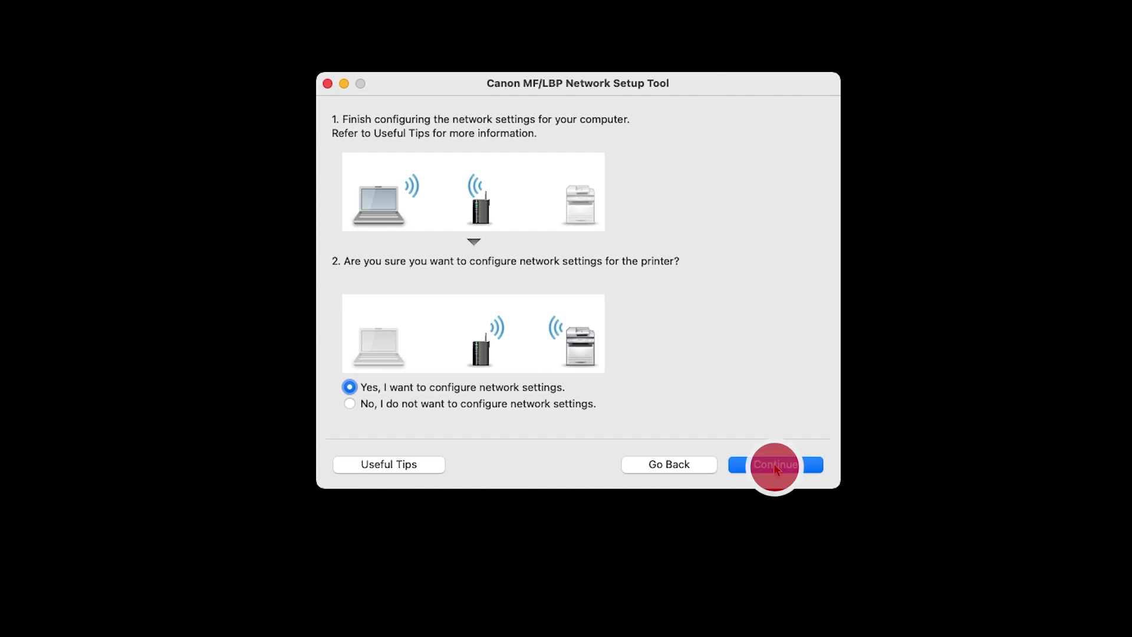
click(773, 463)
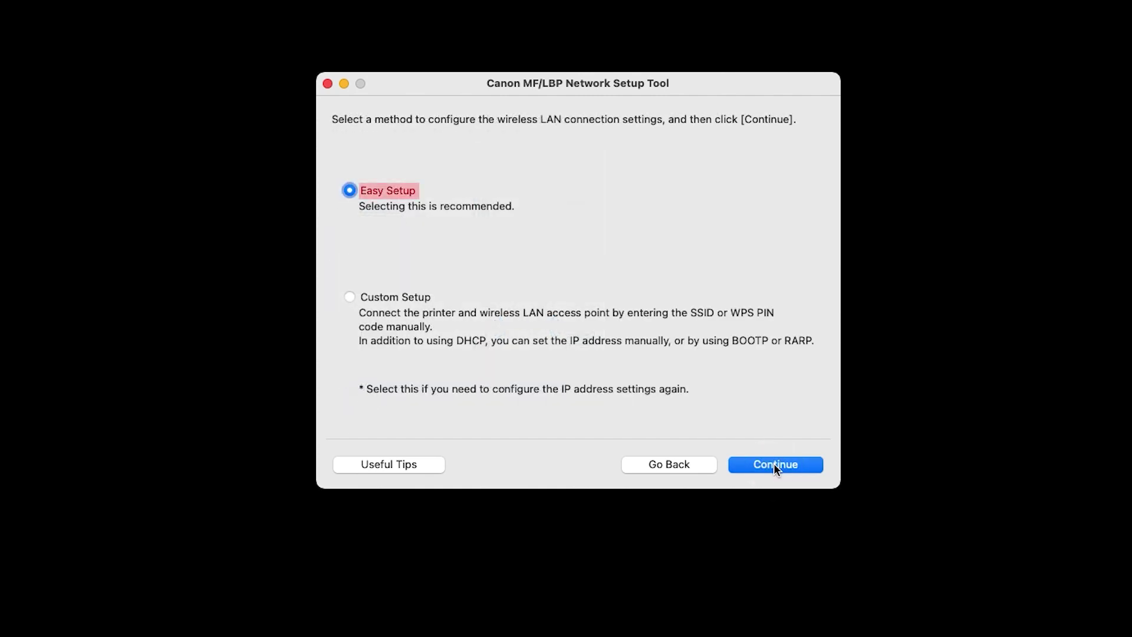
click(773, 463)
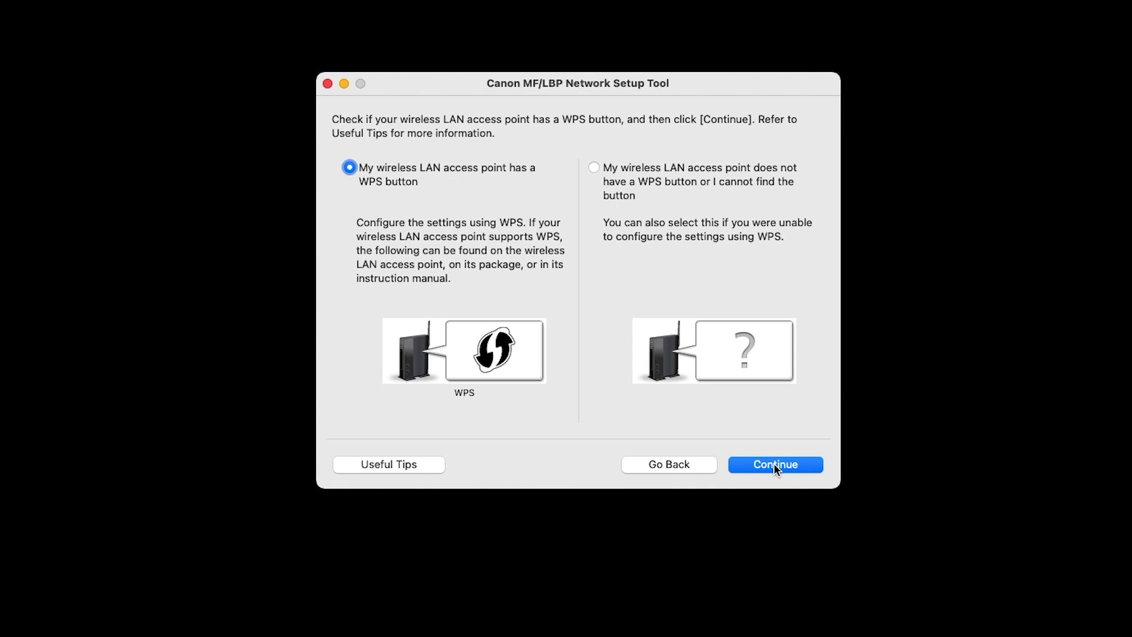
Choose 'My wireless LAN access point does not have a WPS button' and continue
click(594, 168)
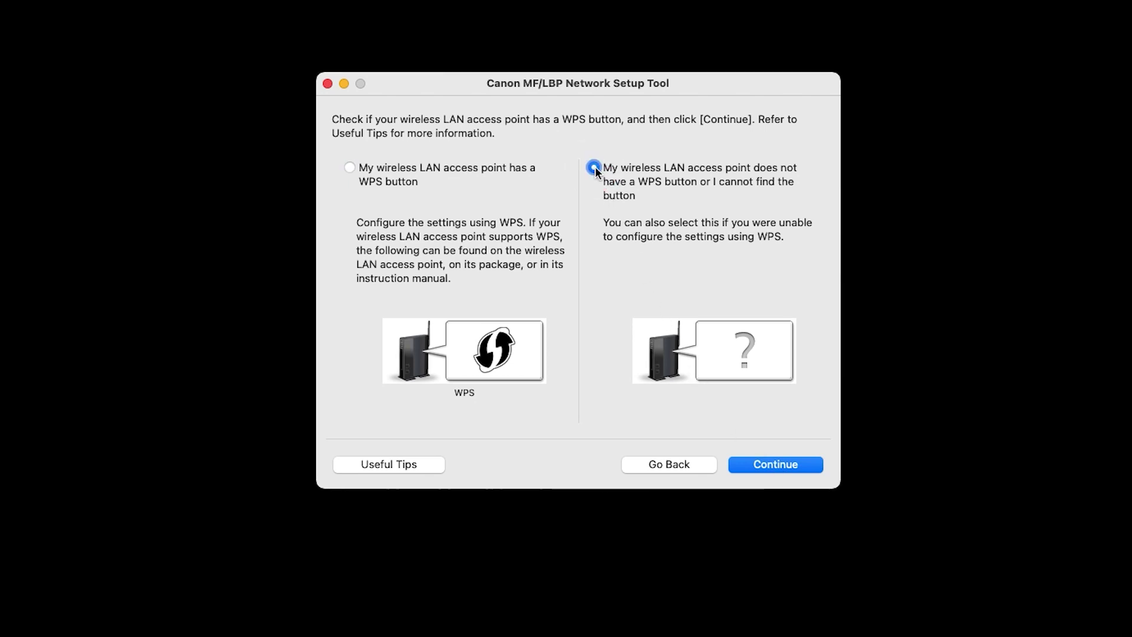
click(594, 168)
click(778, 465)
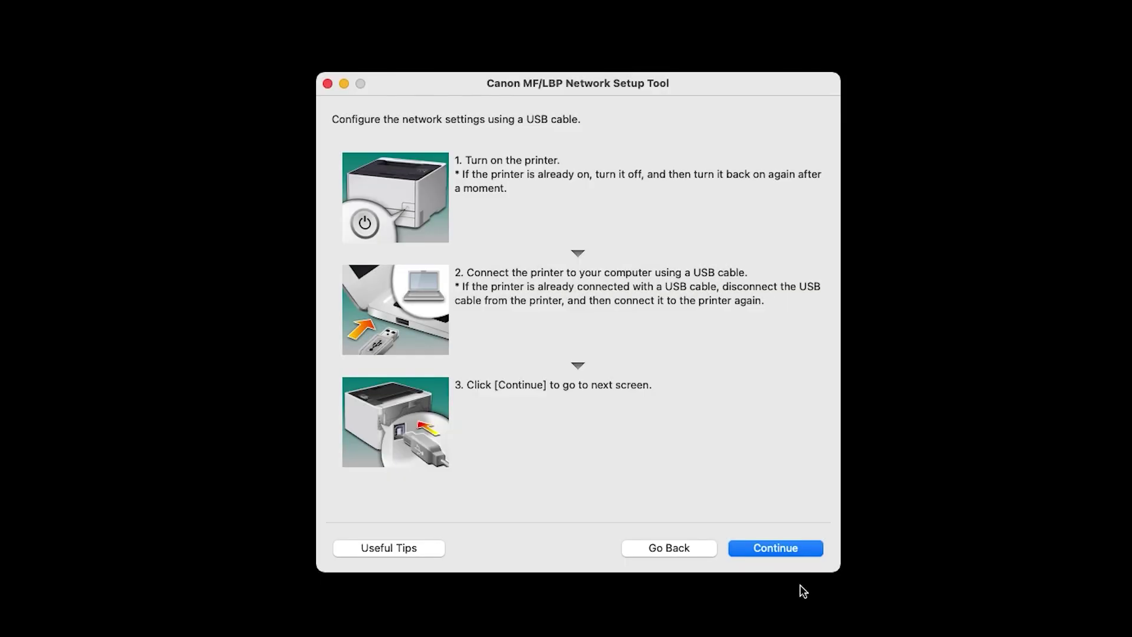
With the printer connected by USB, continue so the tool scans and lists seven access points
click(783, 548)
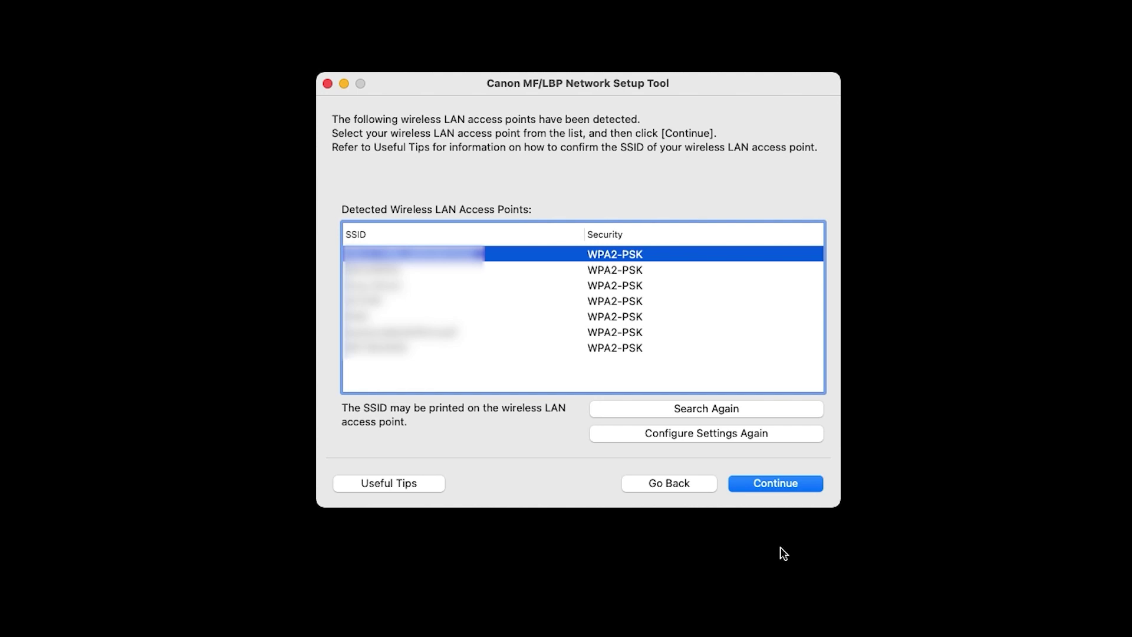
Apply the selected wireless network to the printer, approving with the administrator user name and password
click(519, 276)
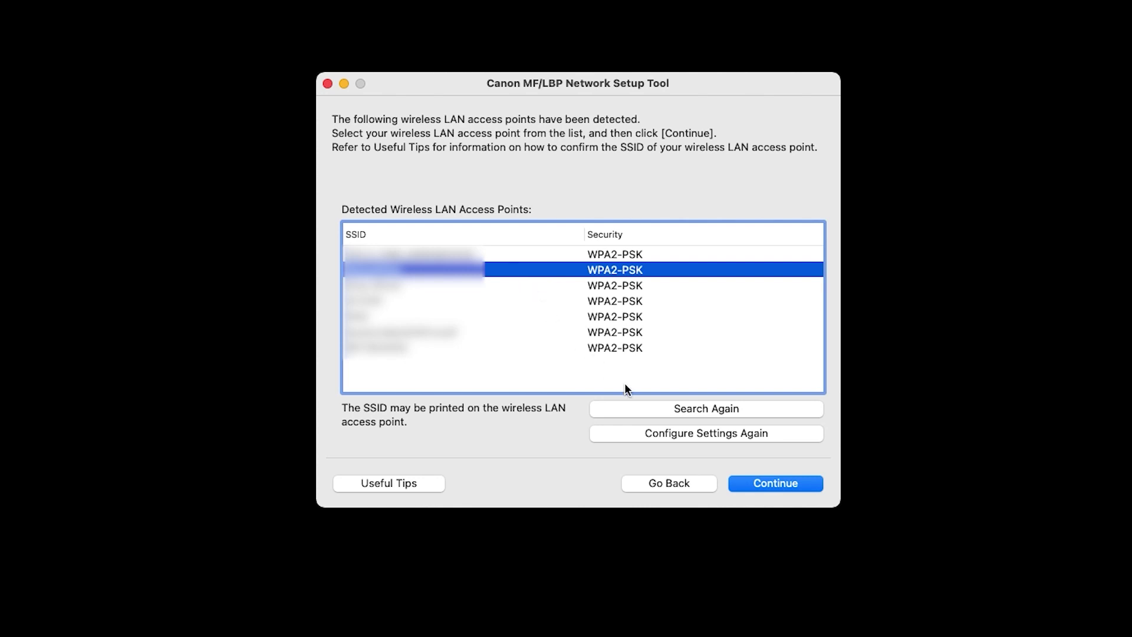
click(769, 481)
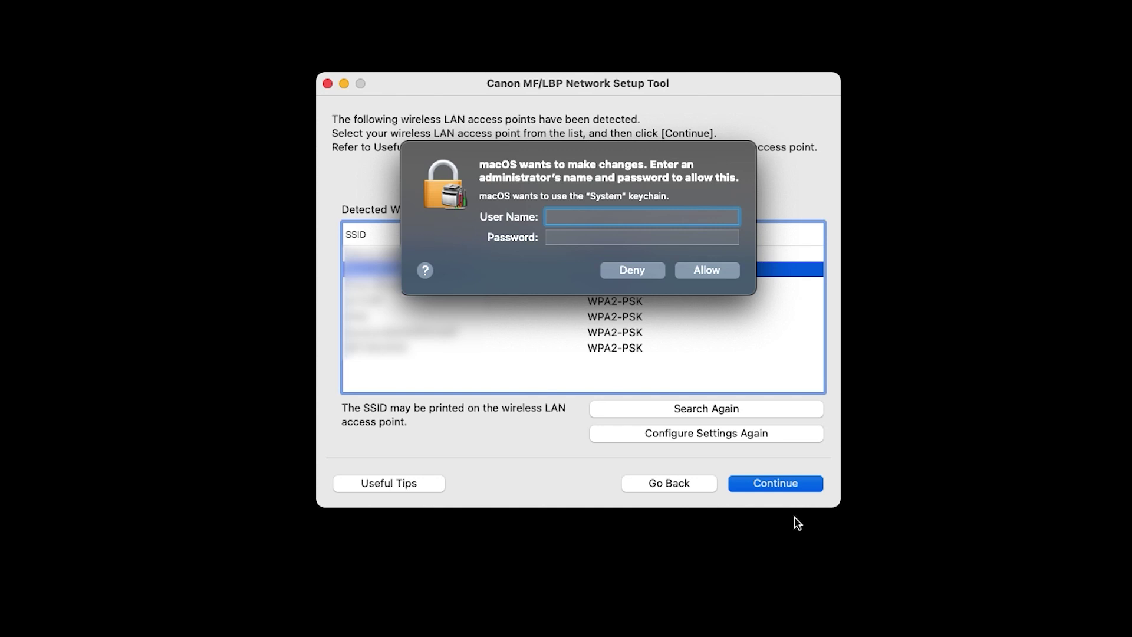
text(Canon)
key(Tab)
text(••••••••)
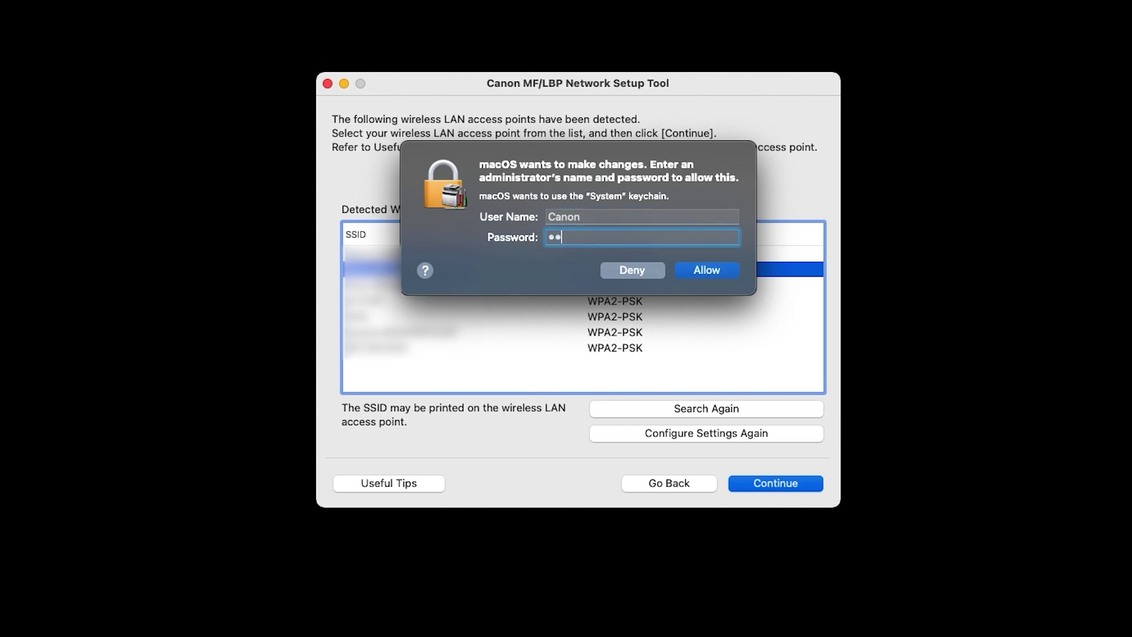
click(707, 271)
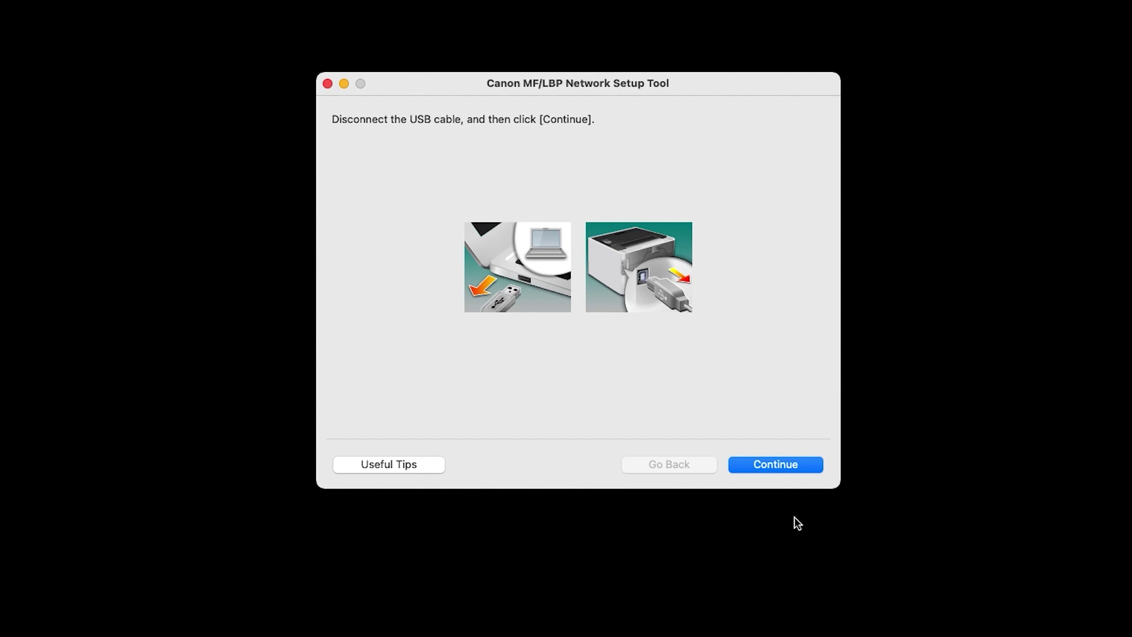
Confirm the USB cable is unplugged so the wireless configuration finishes
click(774, 469)
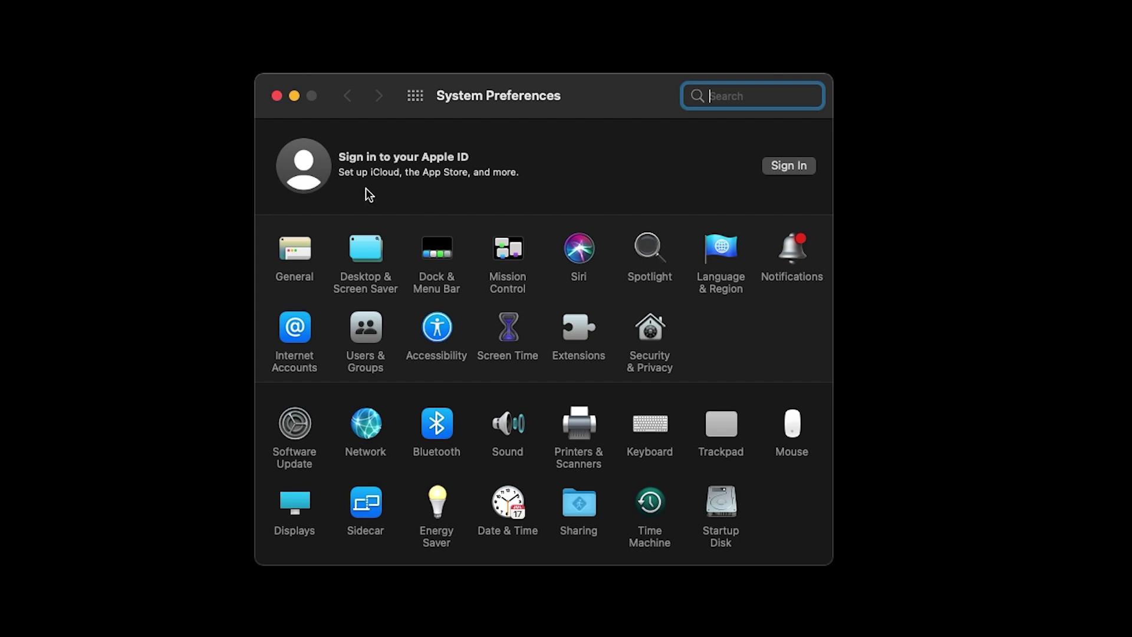
Open Printers & Scanners and start adding a new printer with the + button
click(578, 432)
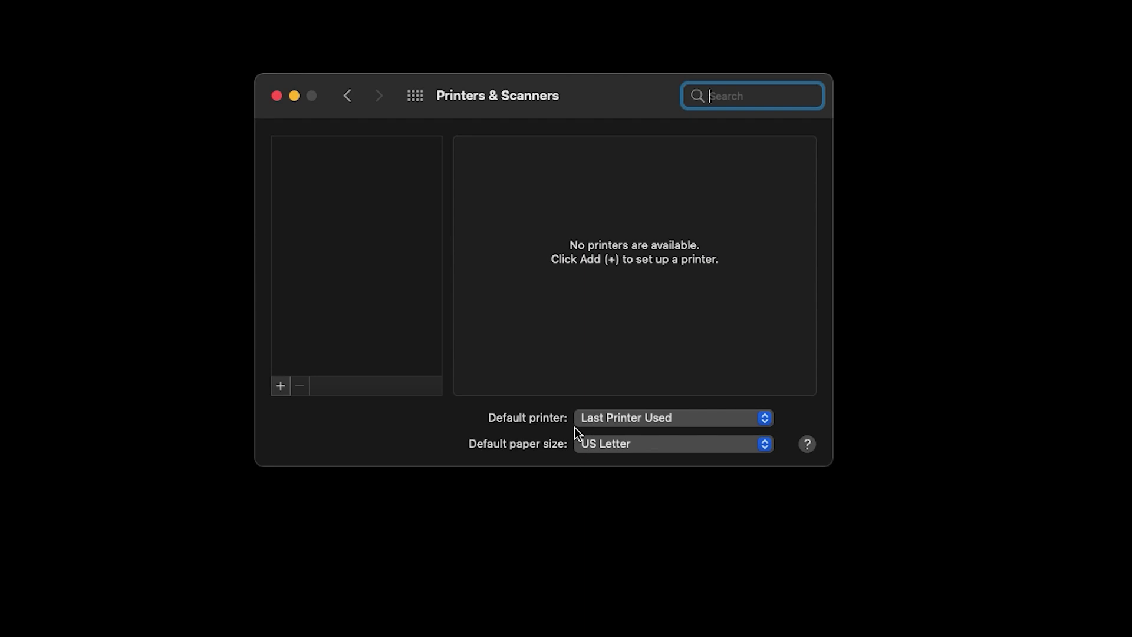
click(281, 386)
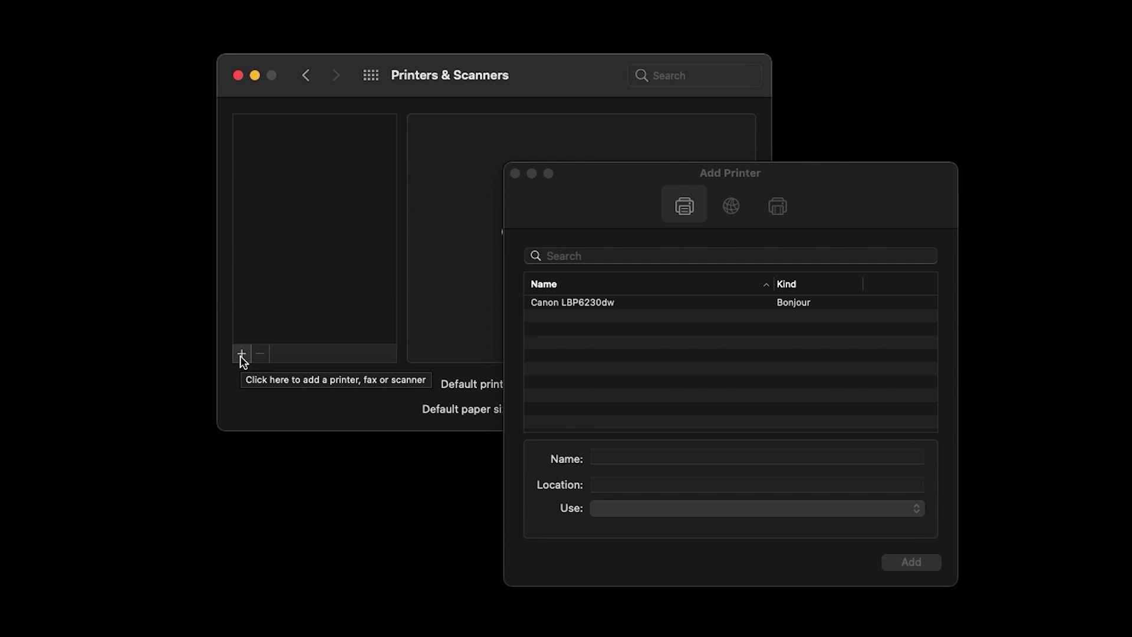
Select the Canon LBP6230dw and set its driver to Canon LBP6230/6240 via Select Software
click(690, 303)
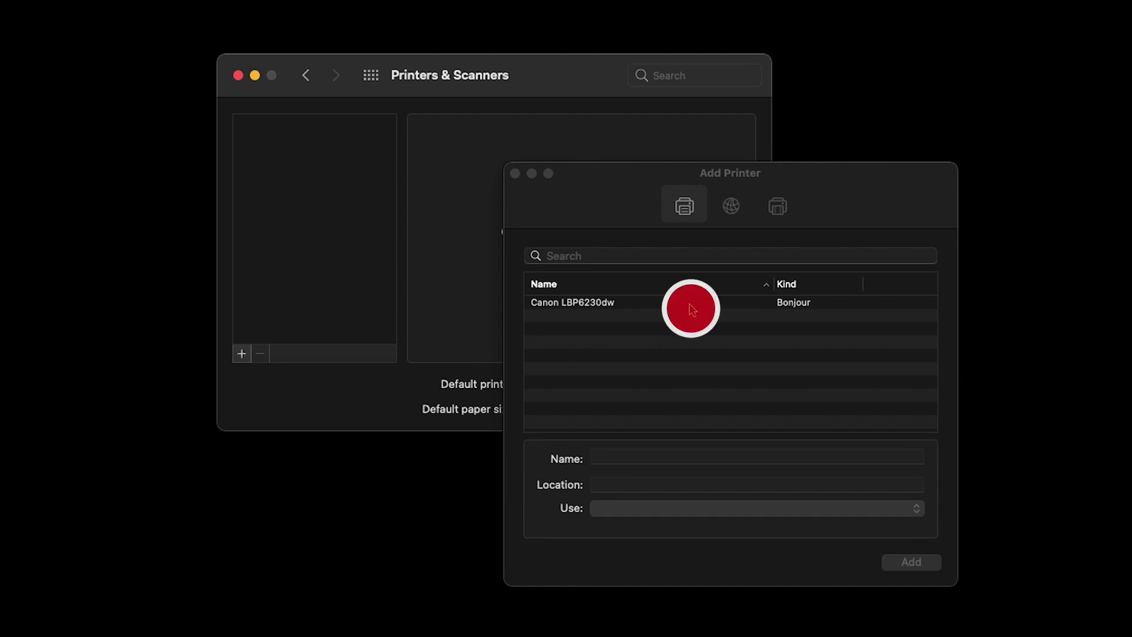
click(691, 308)
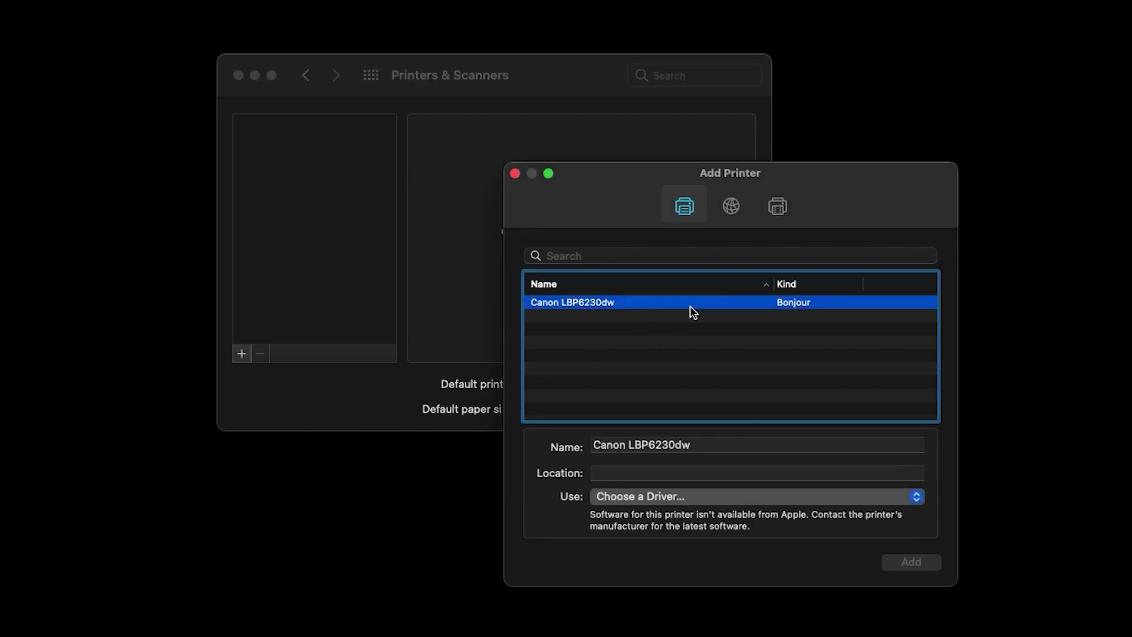
click(735, 495)
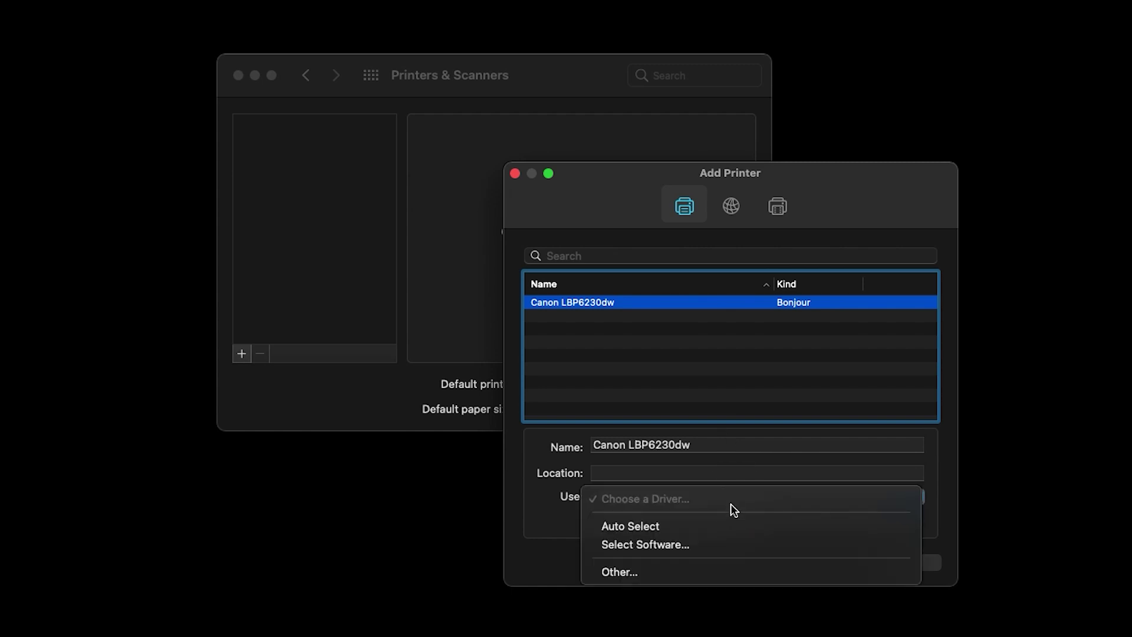
click(728, 542)
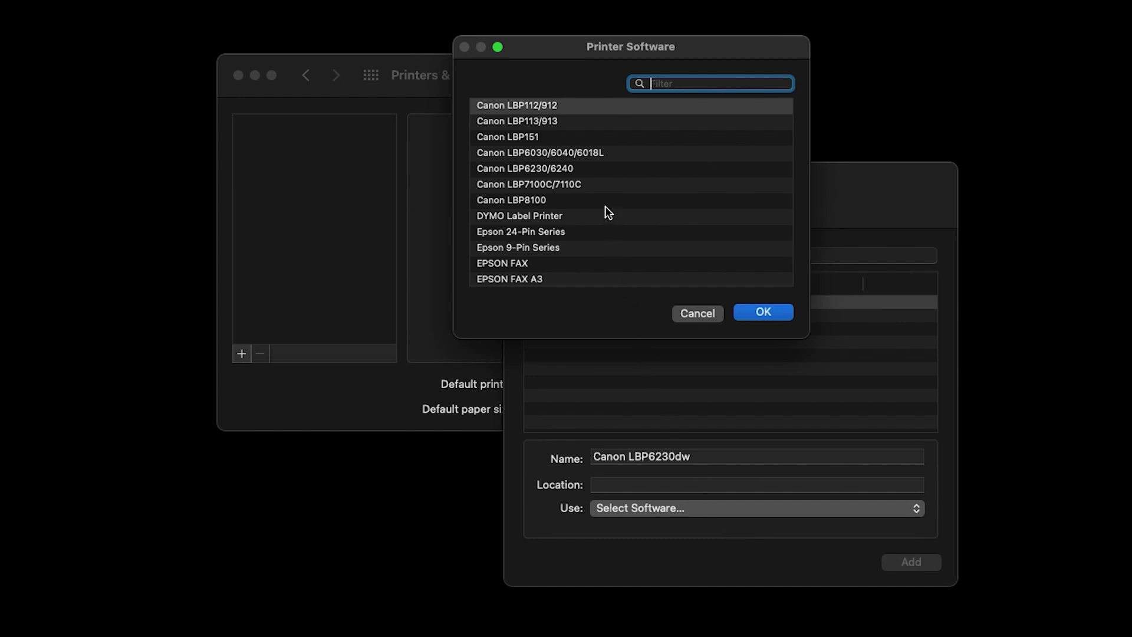
click(576, 174)
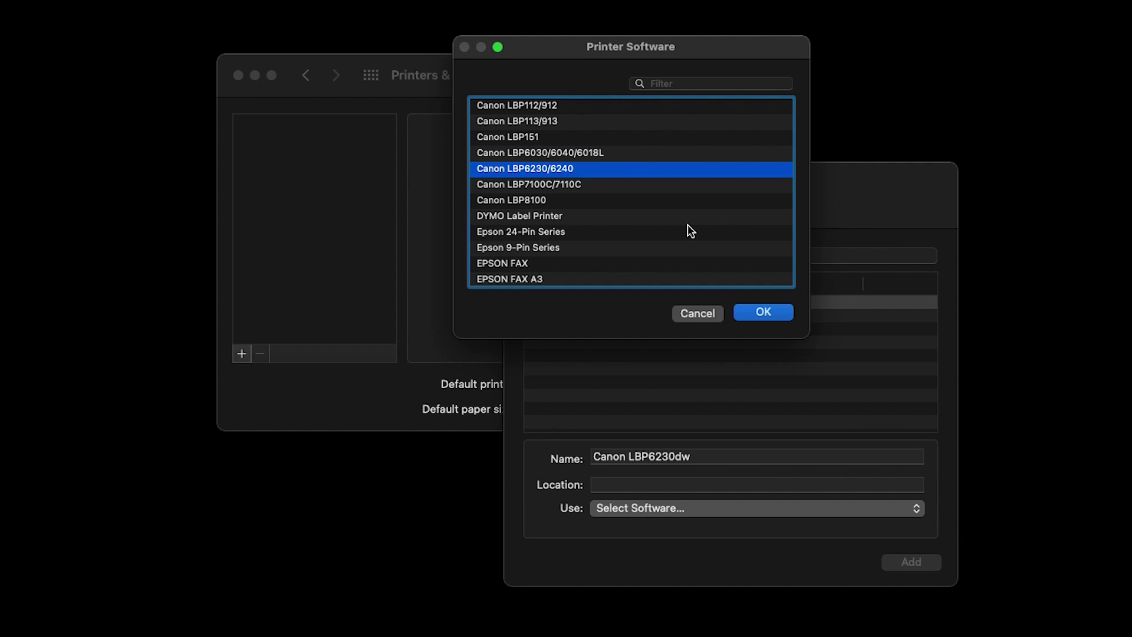
click(762, 311)
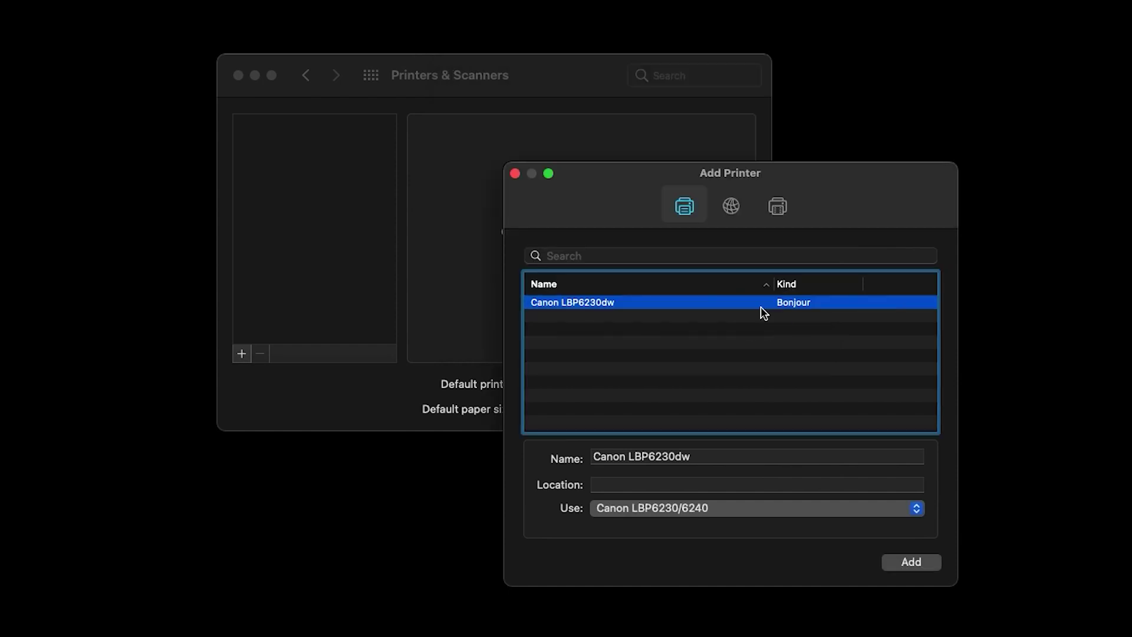
Add the Canon LBP6230dw printer with the Canon LBP6230/6240 driver
click(917, 563)
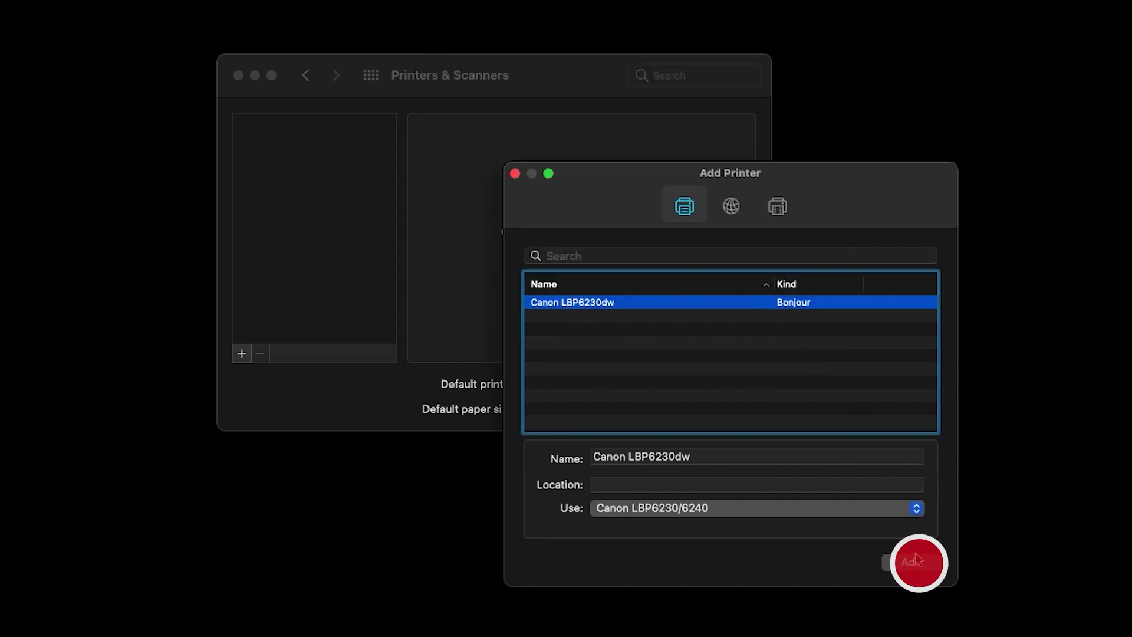